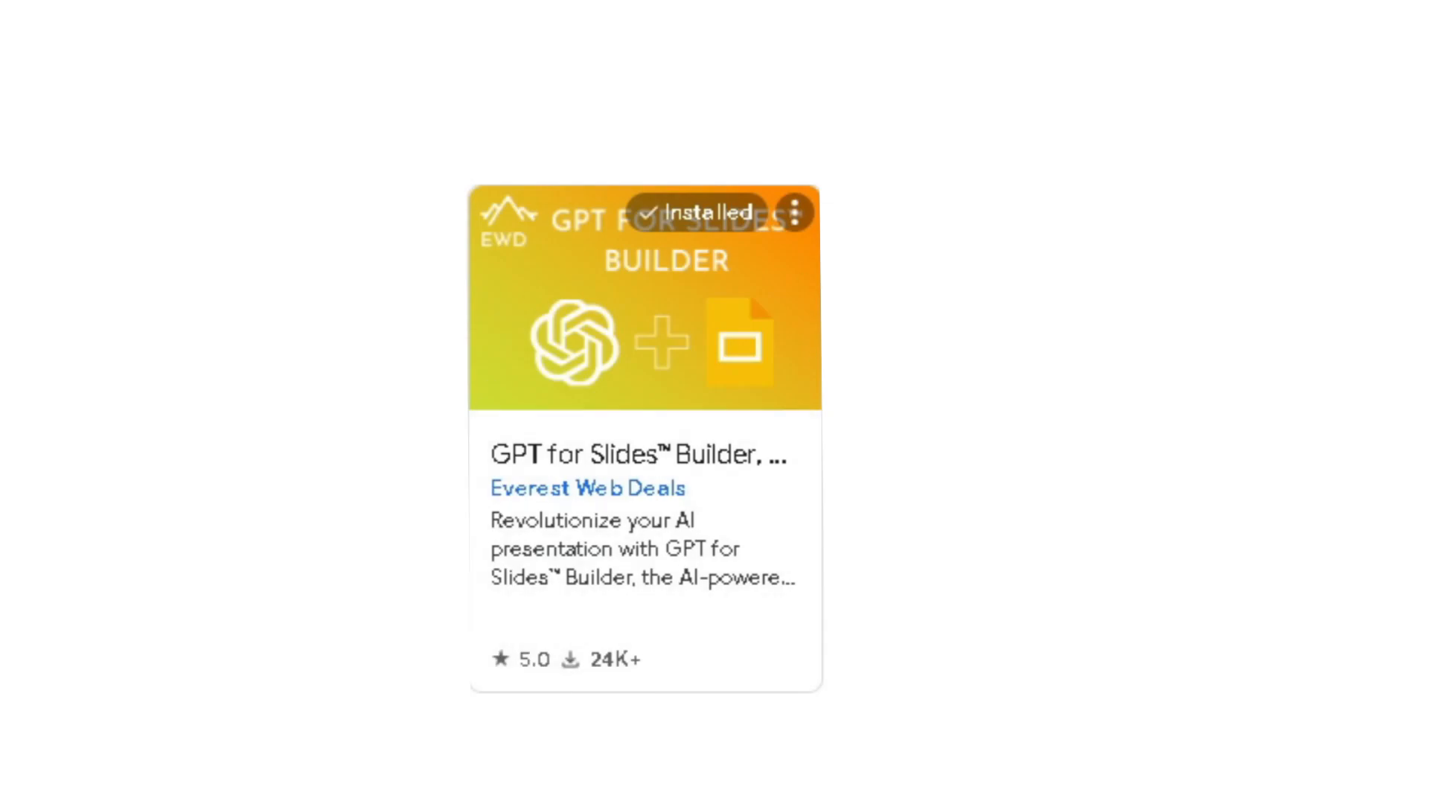
Step: View the GPT for Slides Builder marketplace listing, return to the untitled presentation and launch the add-on's slide generator
click(624, 420)
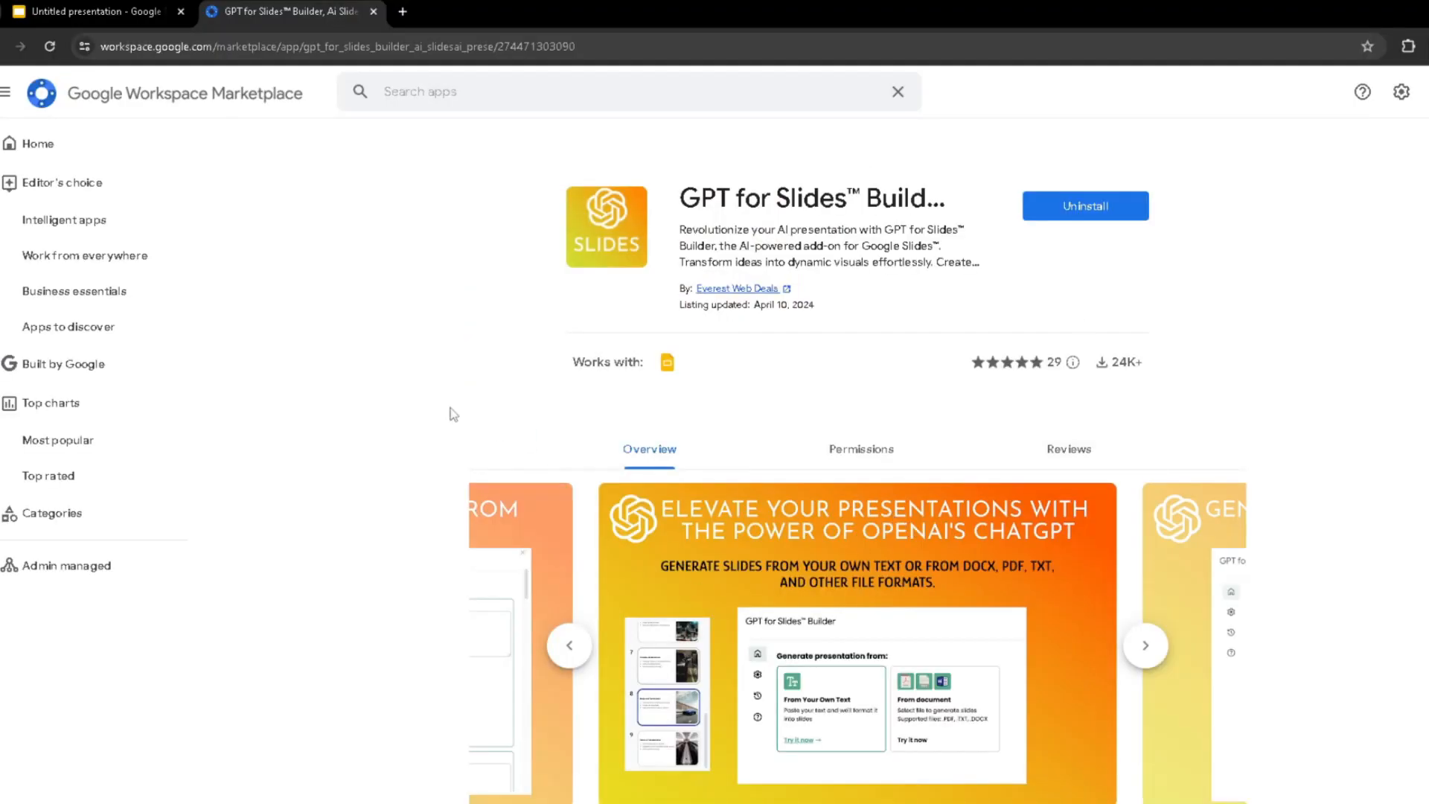
click(67, 10)
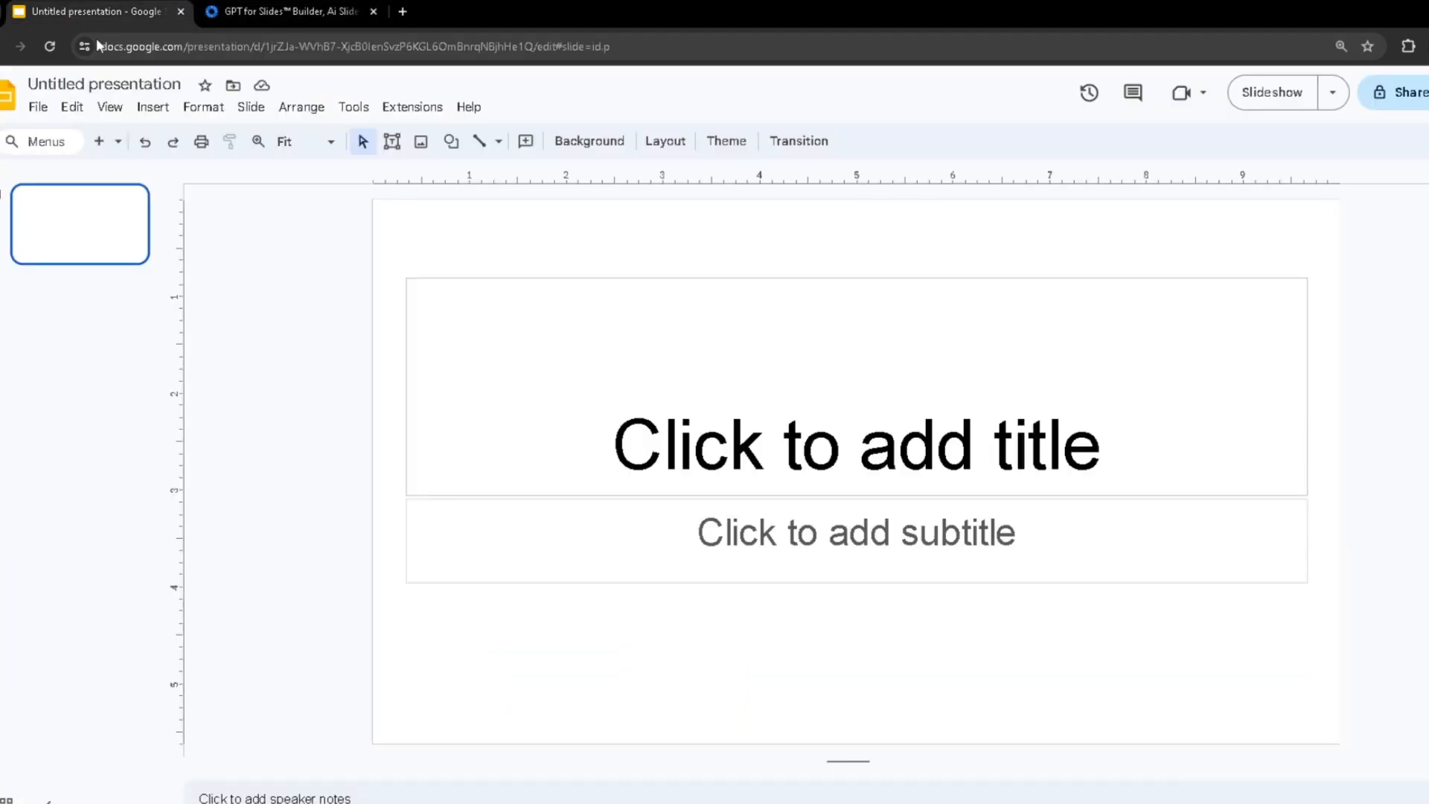
click(412, 119)
mouse_move(514, 212)
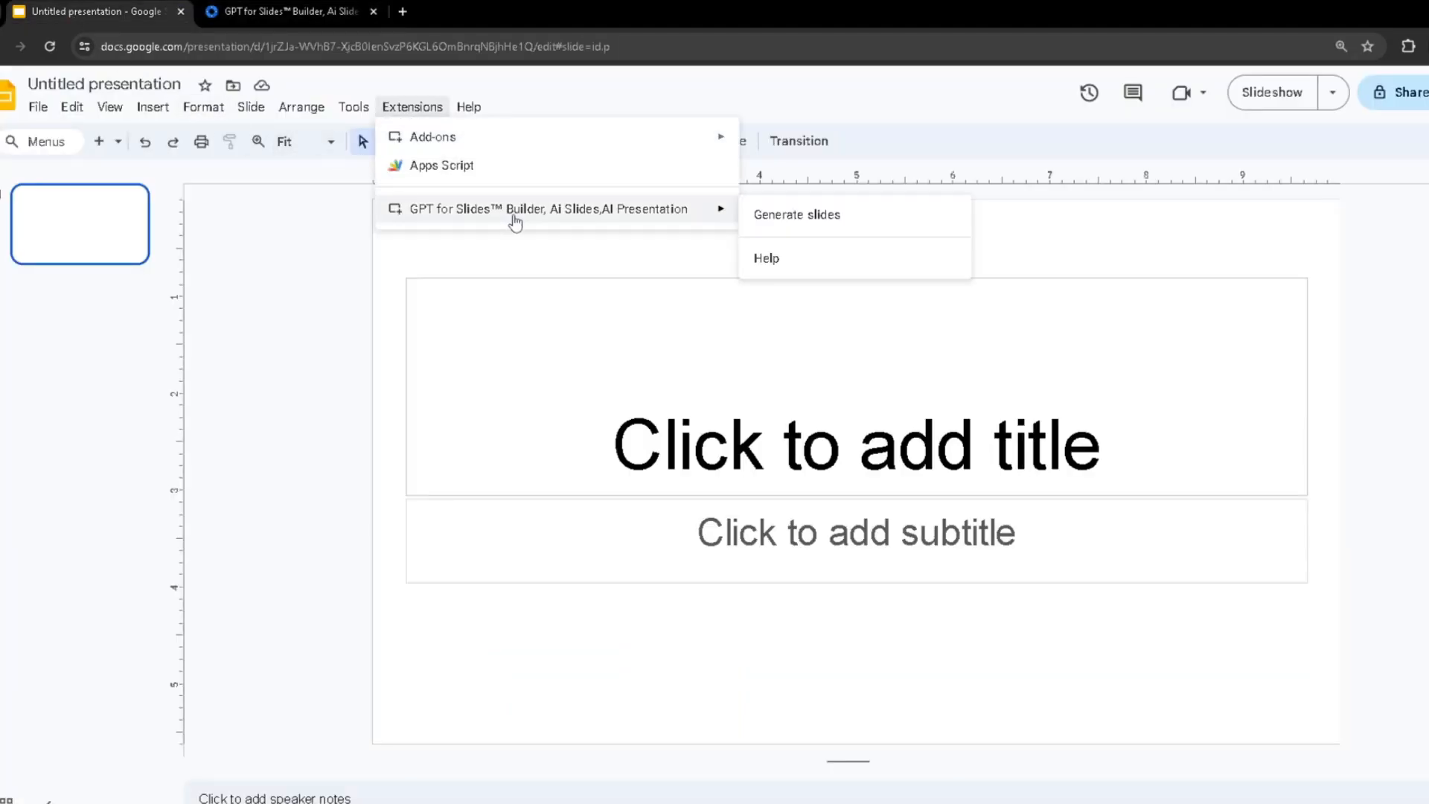
click(769, 215)
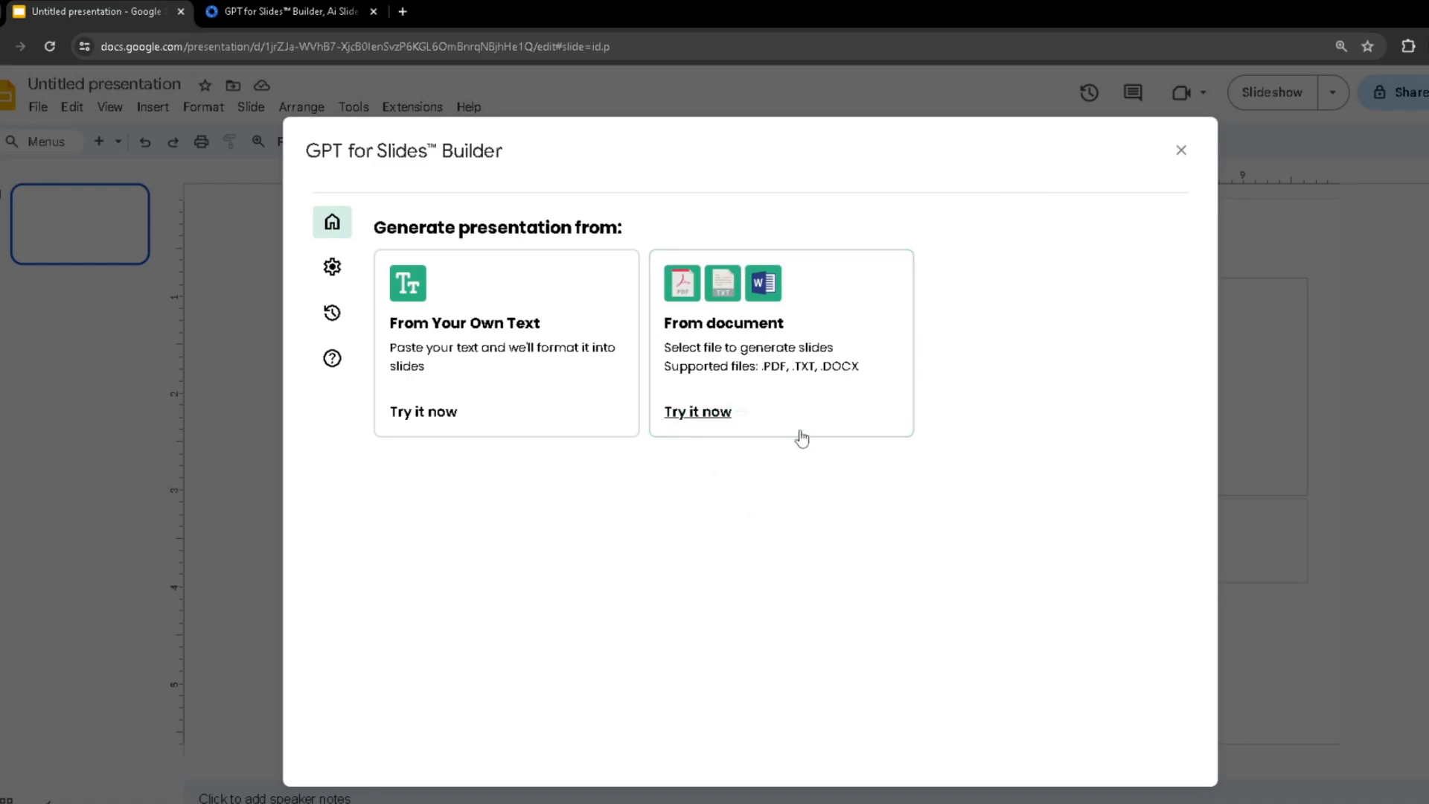
Step: Choose a document as the presentation source, upload human brain.txt and look through the extracted text
click(758, 363)
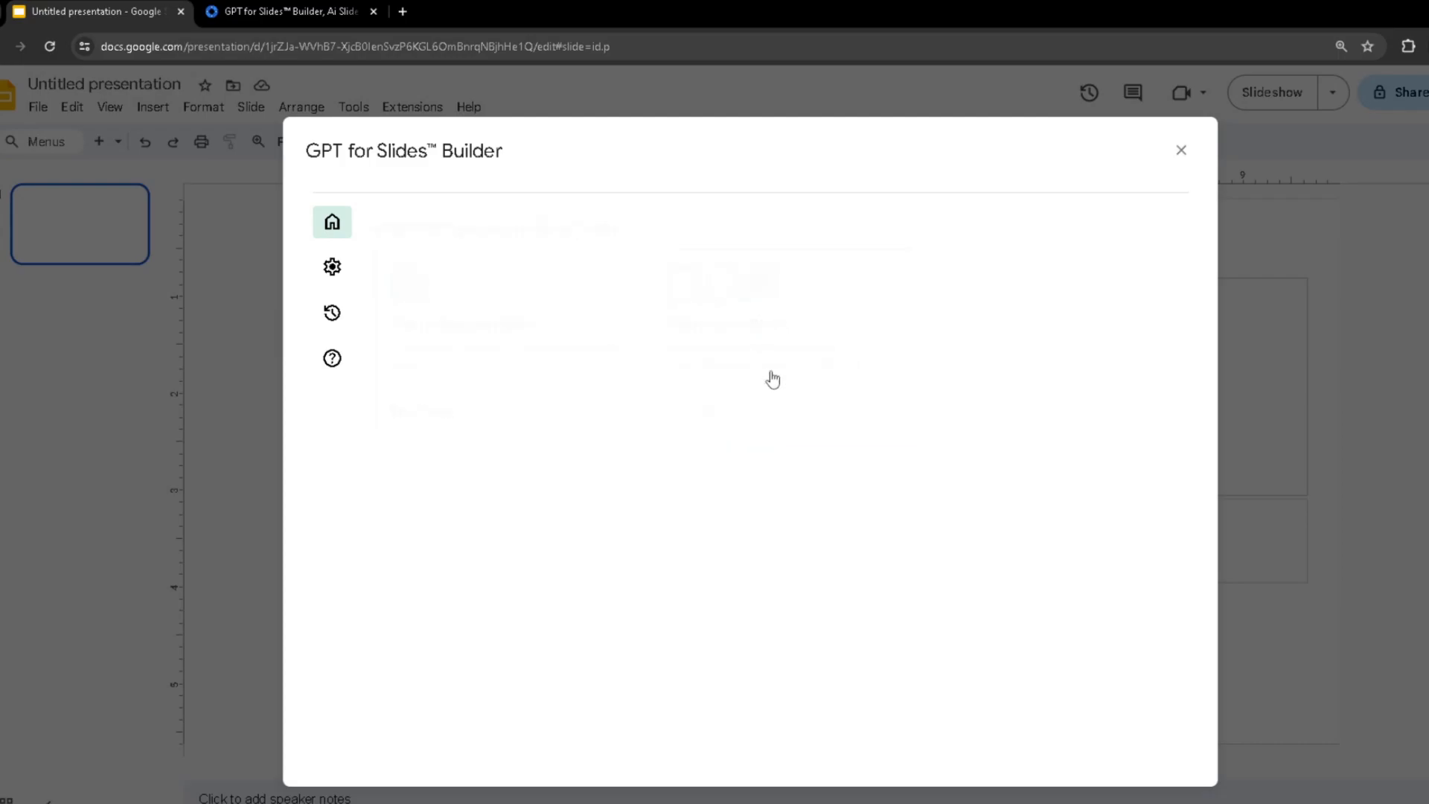
click(703, 340)
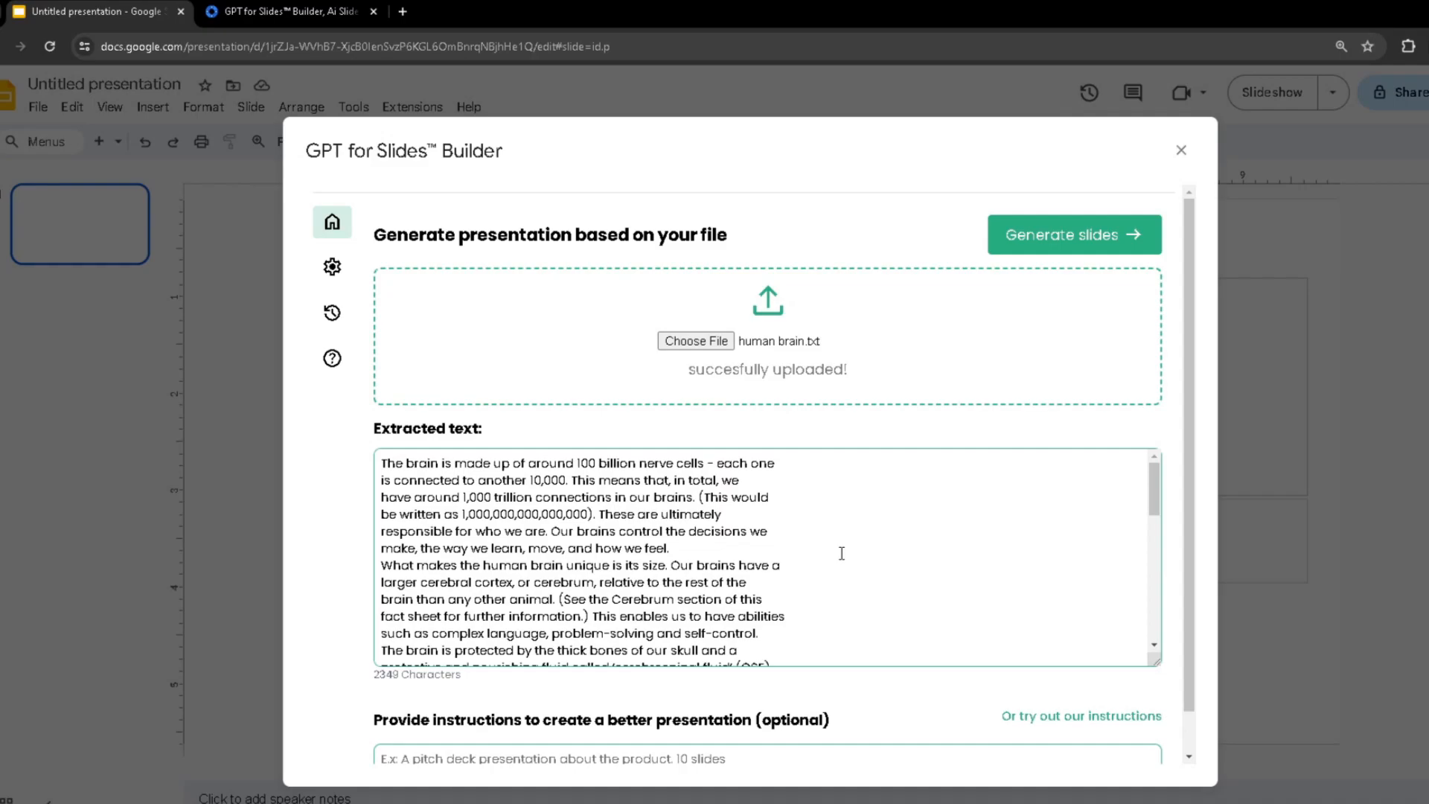
scroll(736, 495, down, 10)
scroll(728, 547, up, 10)
scroll(458, 662, down, 5)
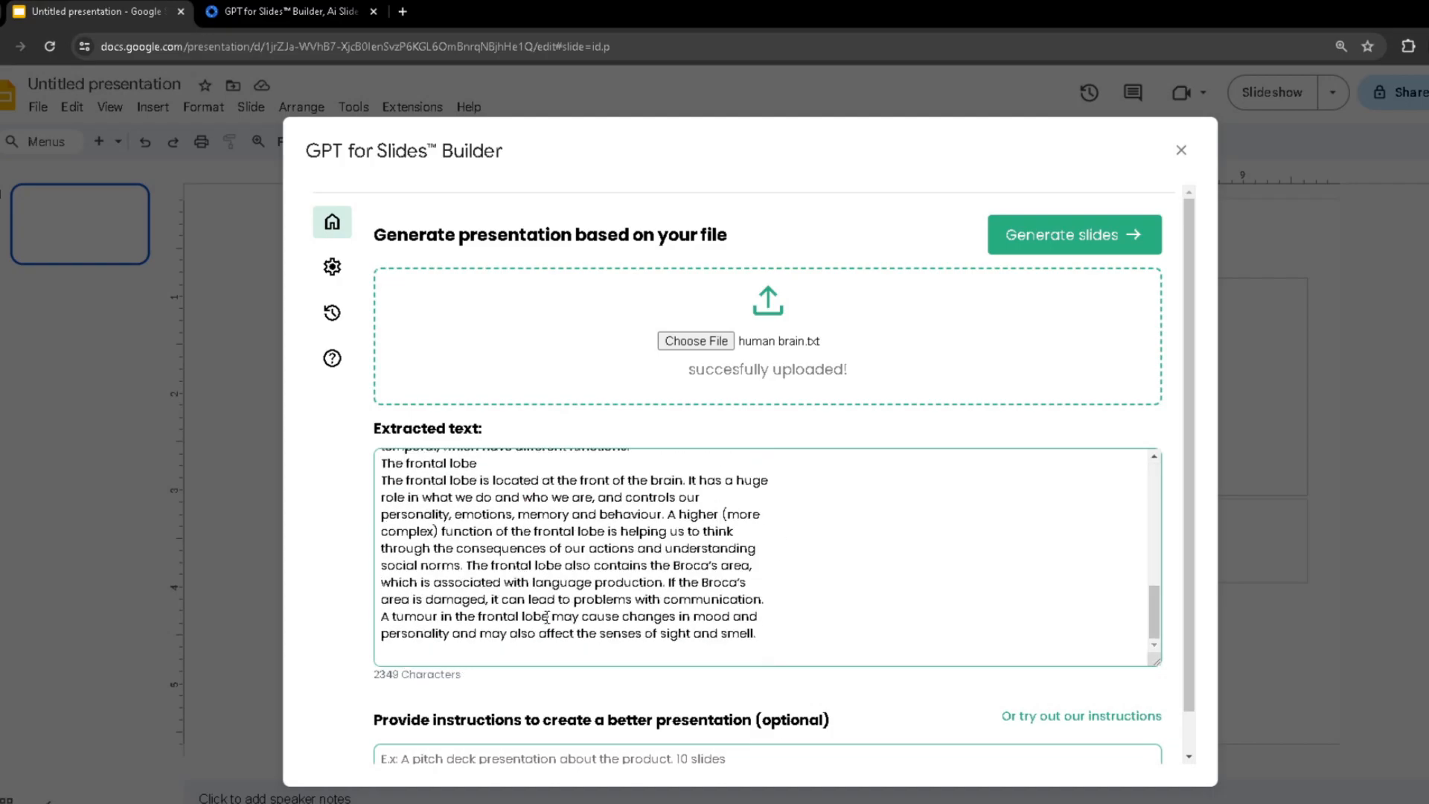
Step: Add the instruction "Make me a presentation which is comprehensible to anyone and they will understand it immediately" and generate the slides
scroll(521, 711, down, 1)
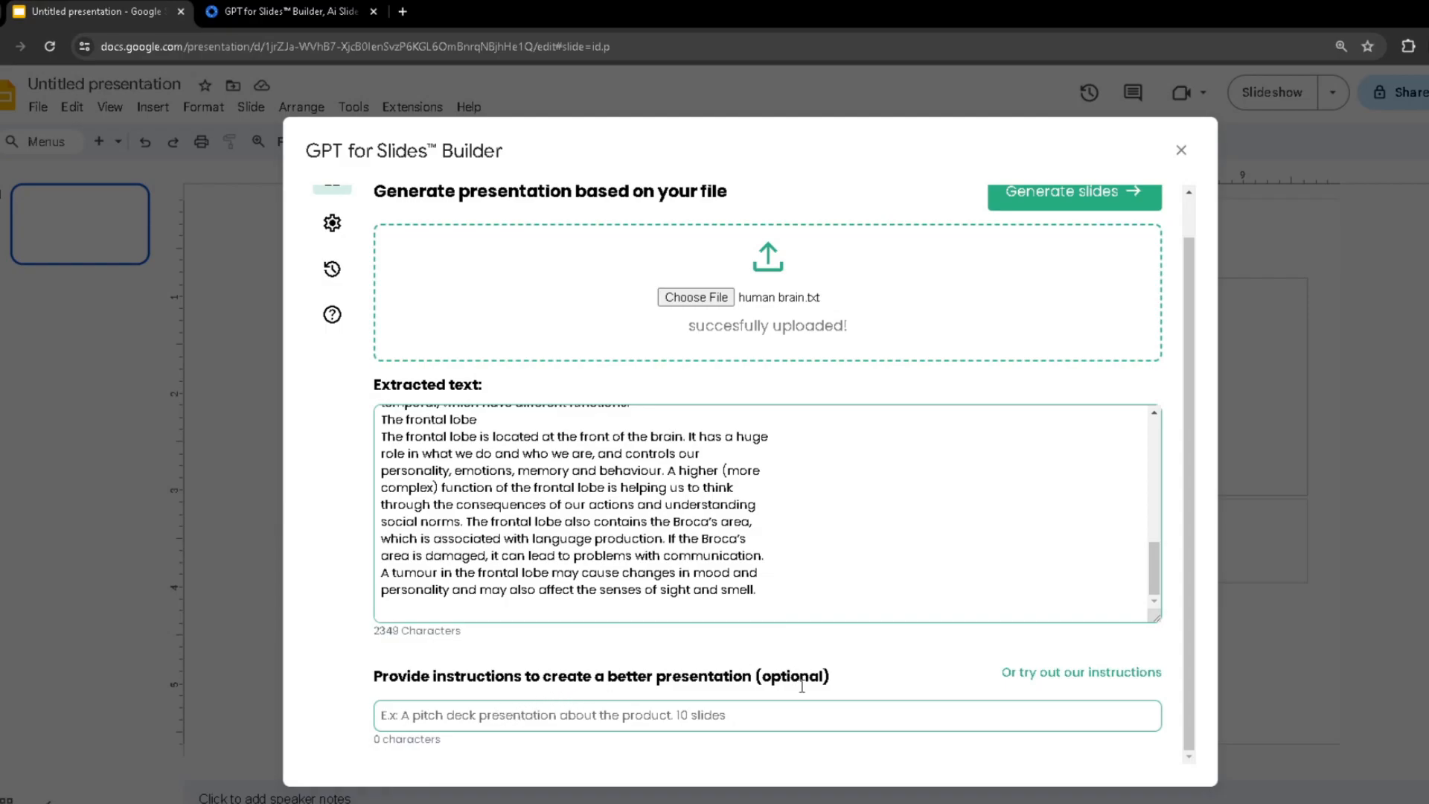
click(461, 721)
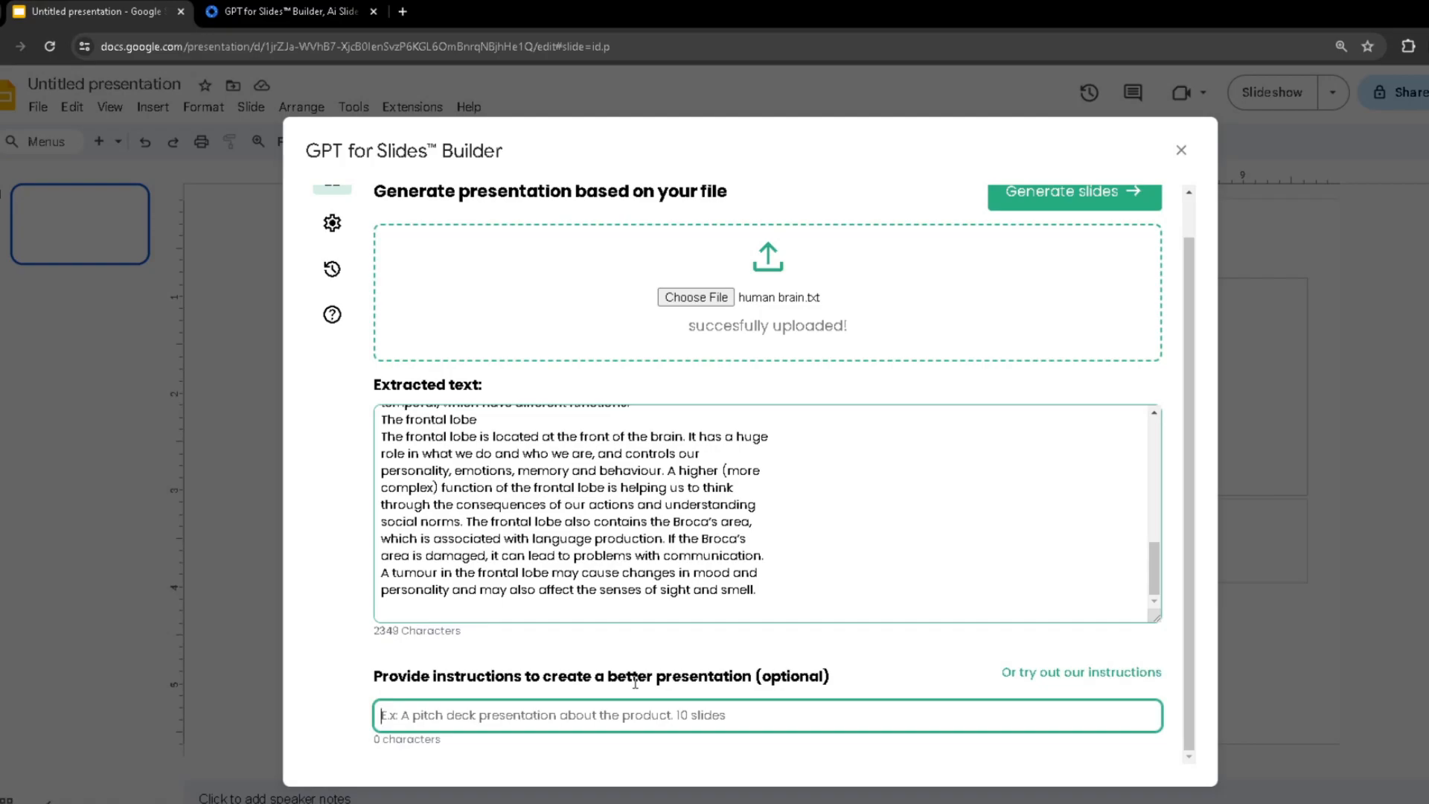
text(Make me a pr)
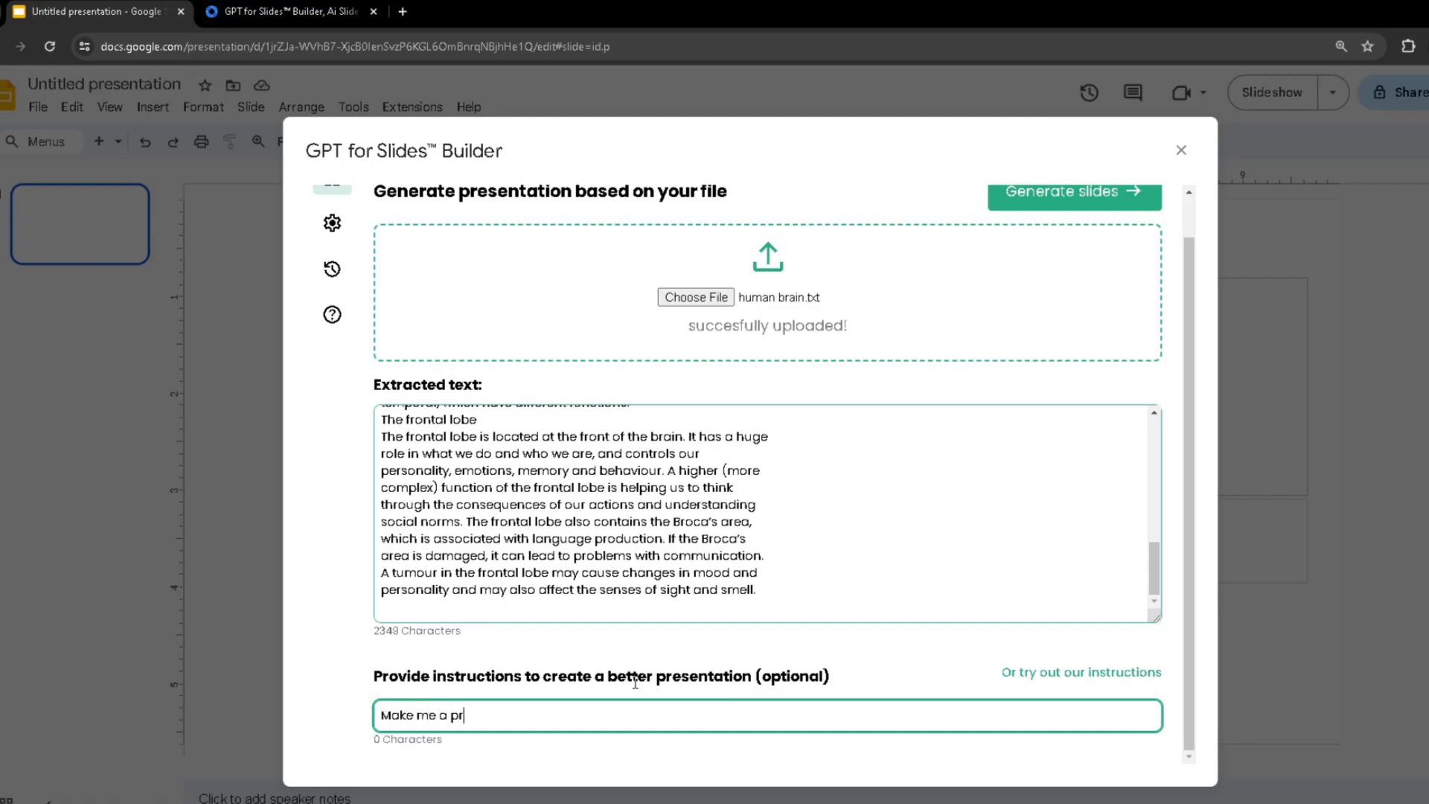
text(esentation whichi s)
key(BackSpace)
key(BackSpace)
key(BackSpace)
text(is comprehensibleto)
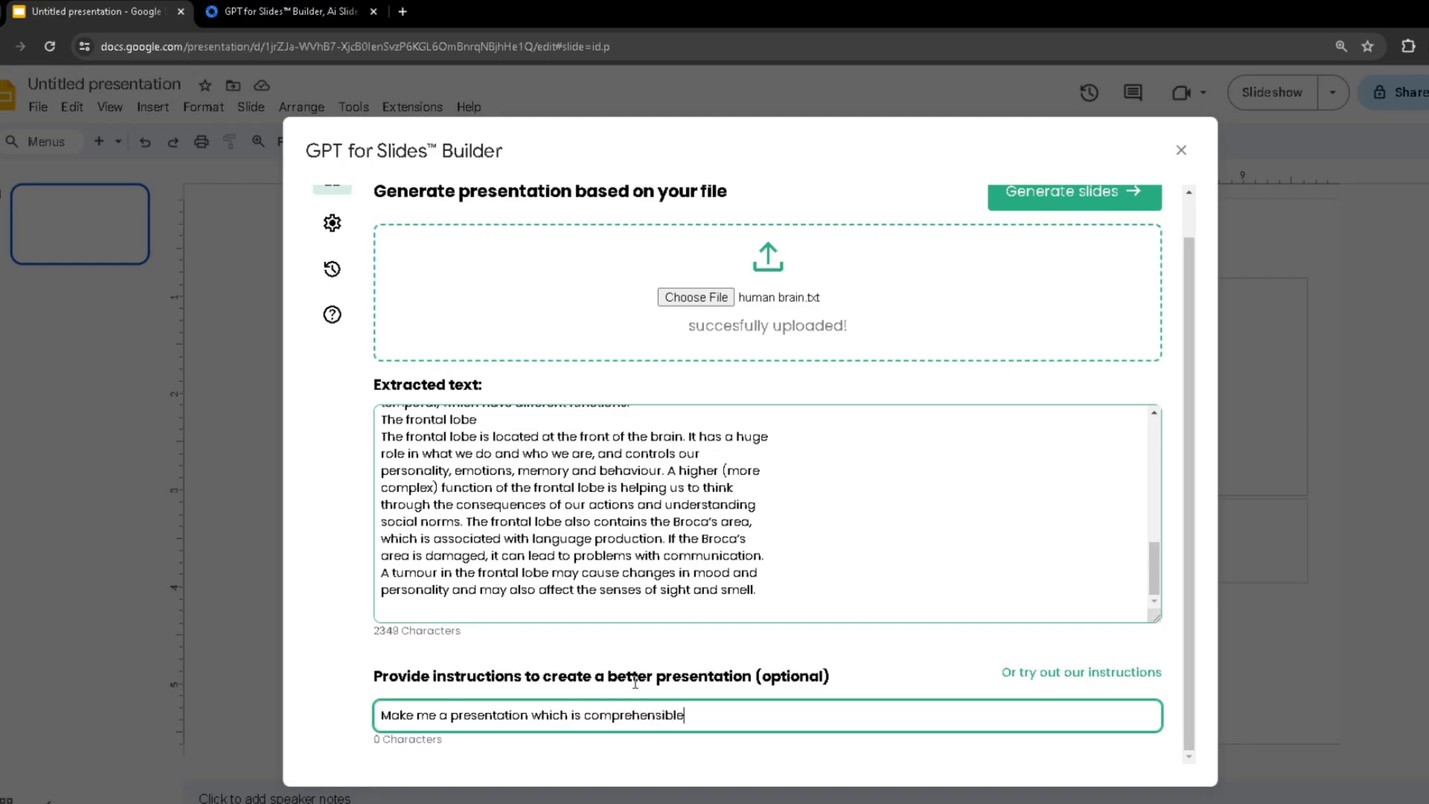
key(BackSpace)
key(BackSpace)
text(to anyone and they will)
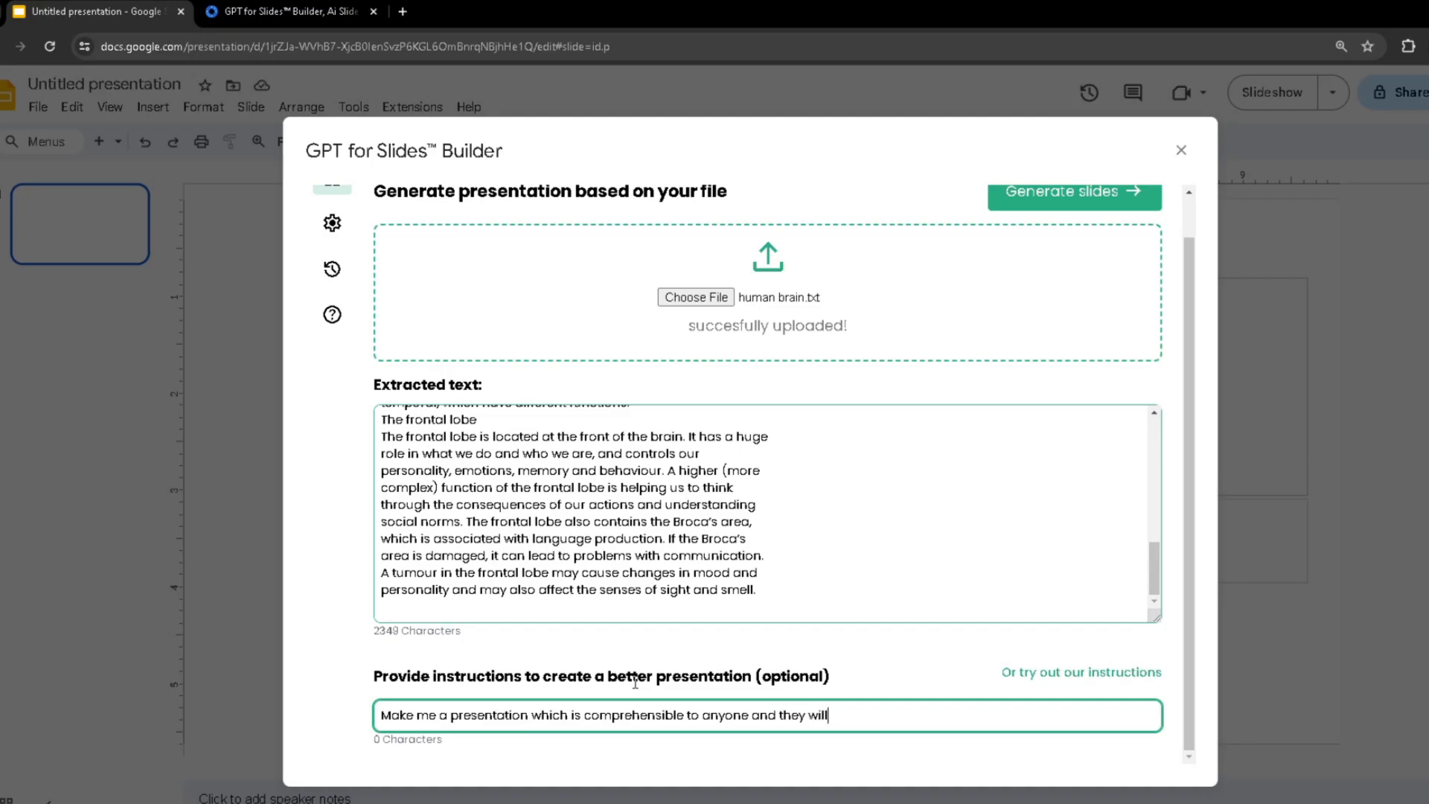
text( understand it immediately)
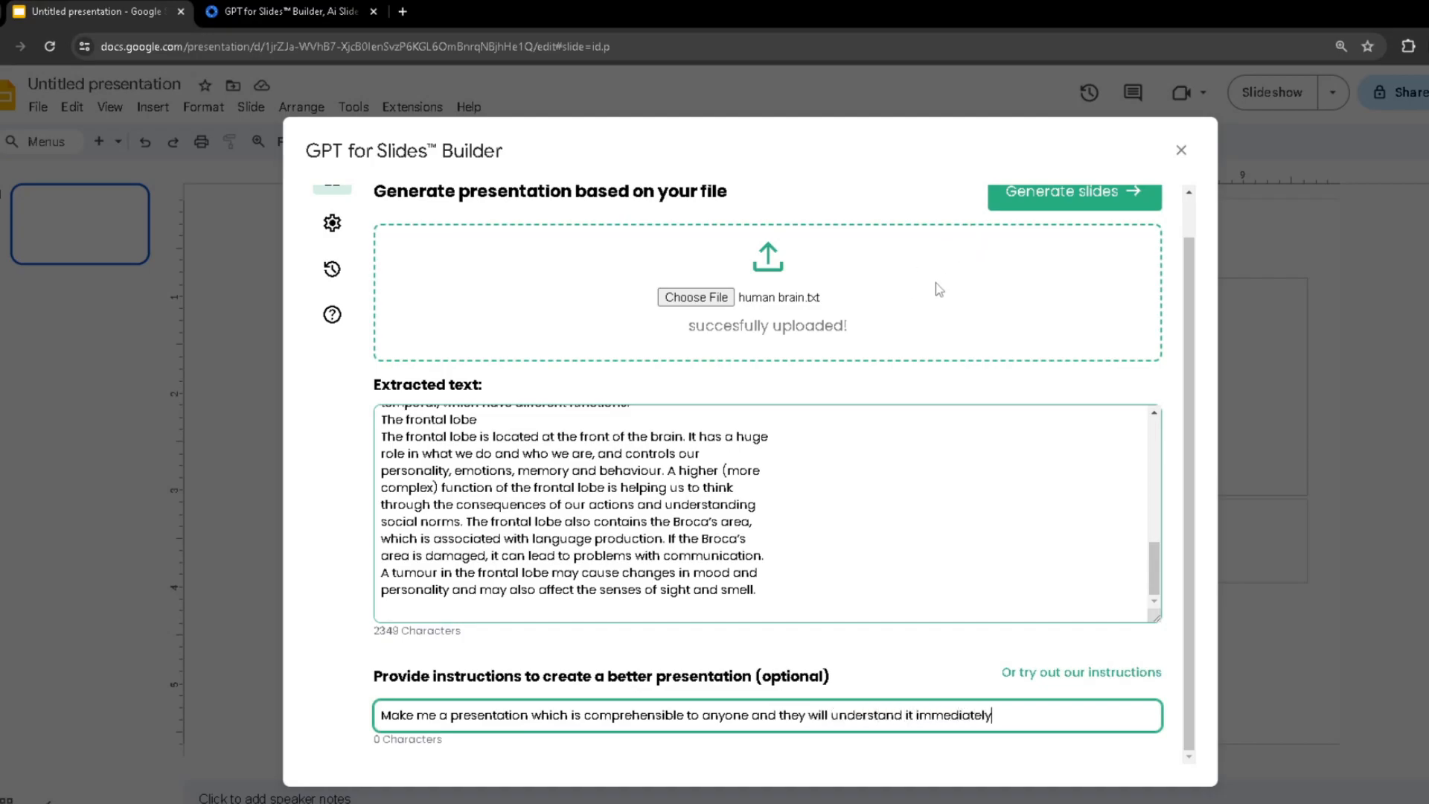
scroll(942, 287, up, 1)
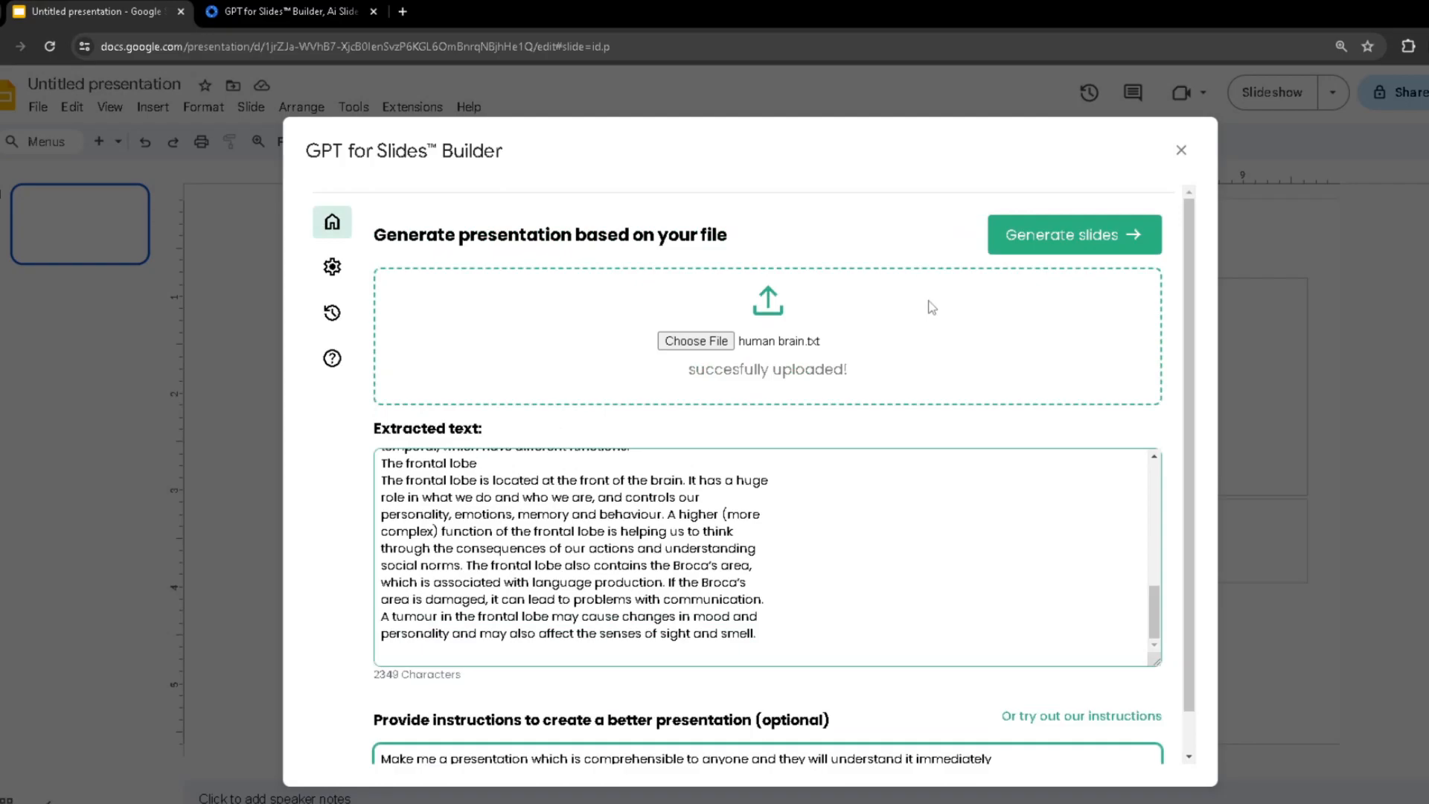
click(1071, 236)
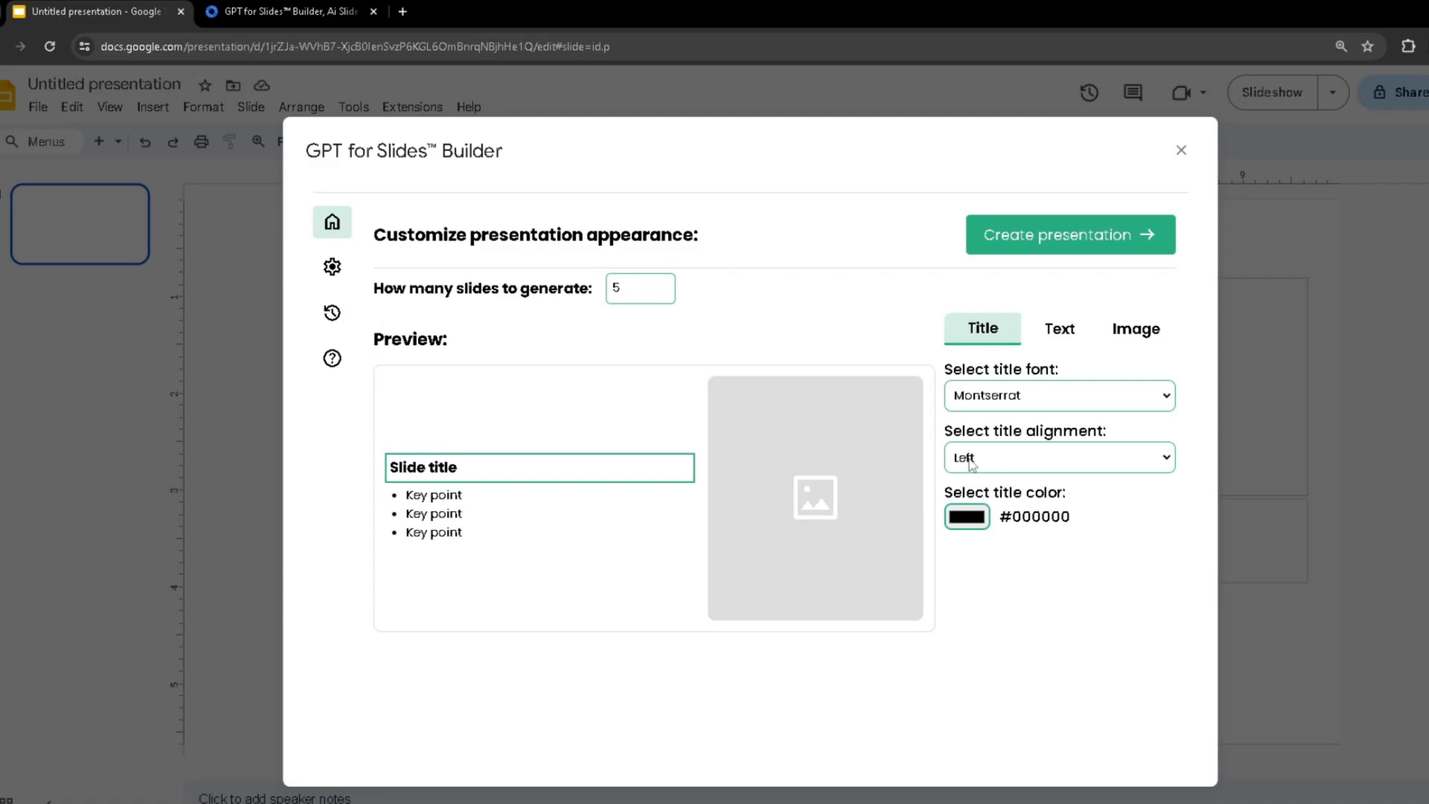
Step: Set the slide title font to Oswald and the title alignment to Center
click(1010, 395)
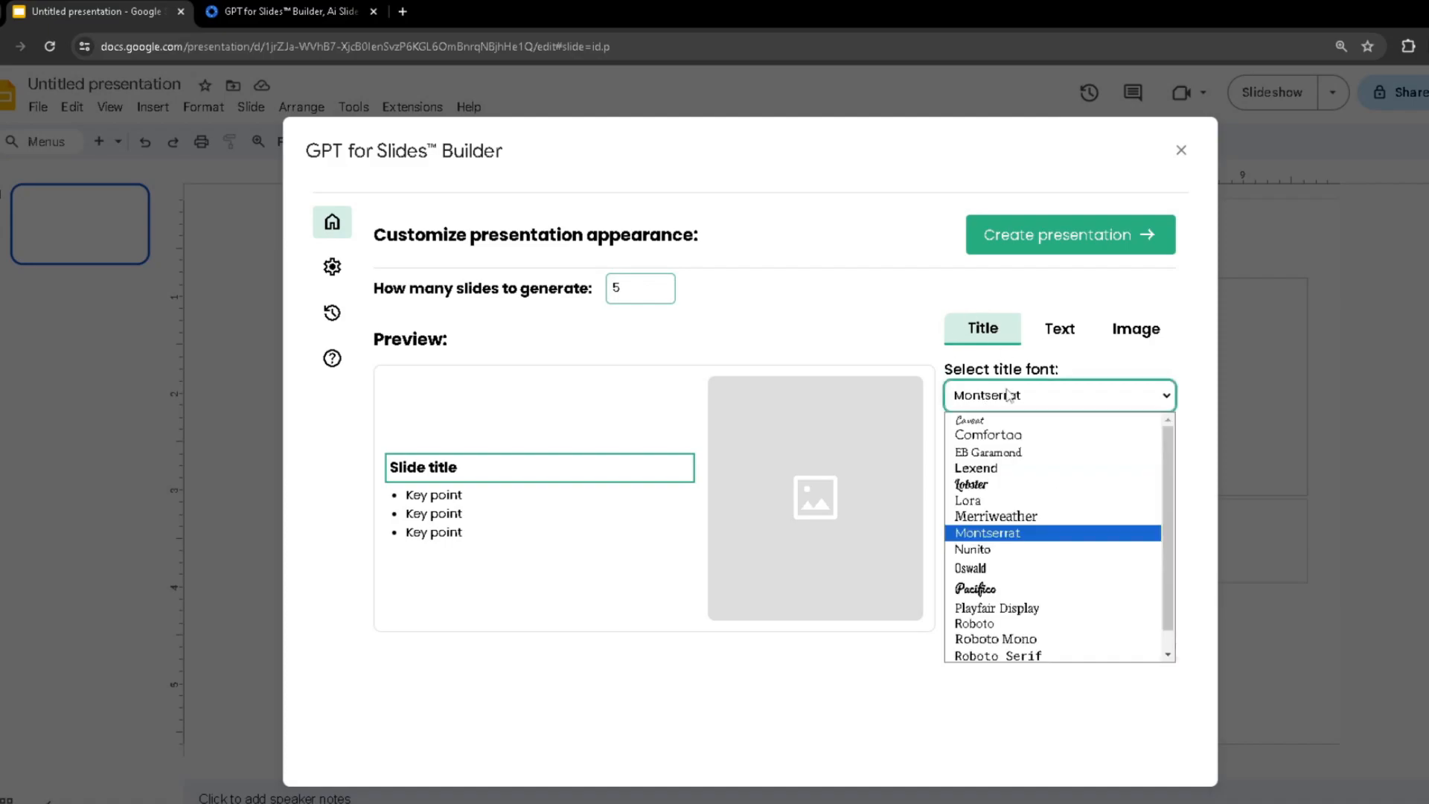
scroll(1073, 533, down, 1)
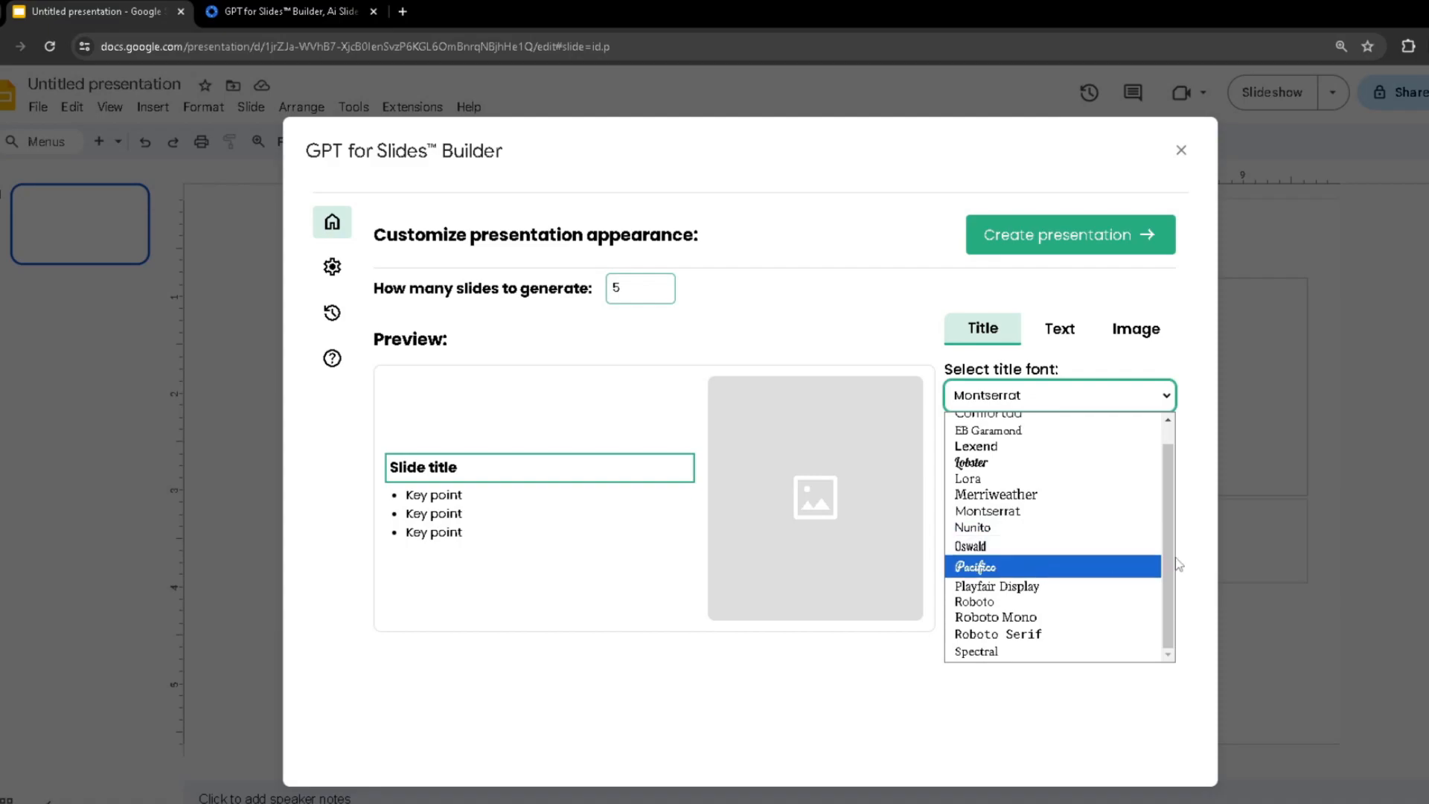
click(1043, 547)
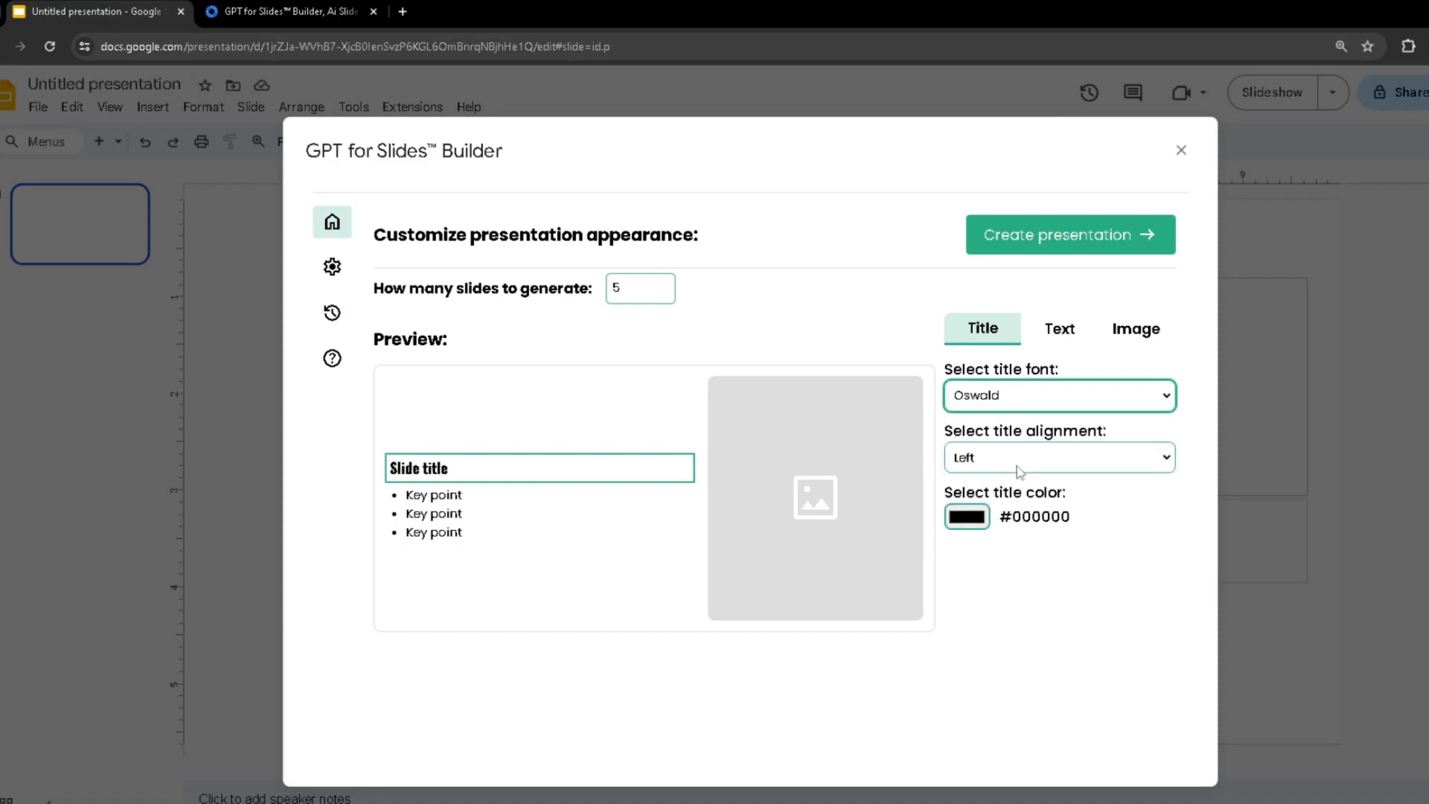
click(972, 465)
click(975, 501)
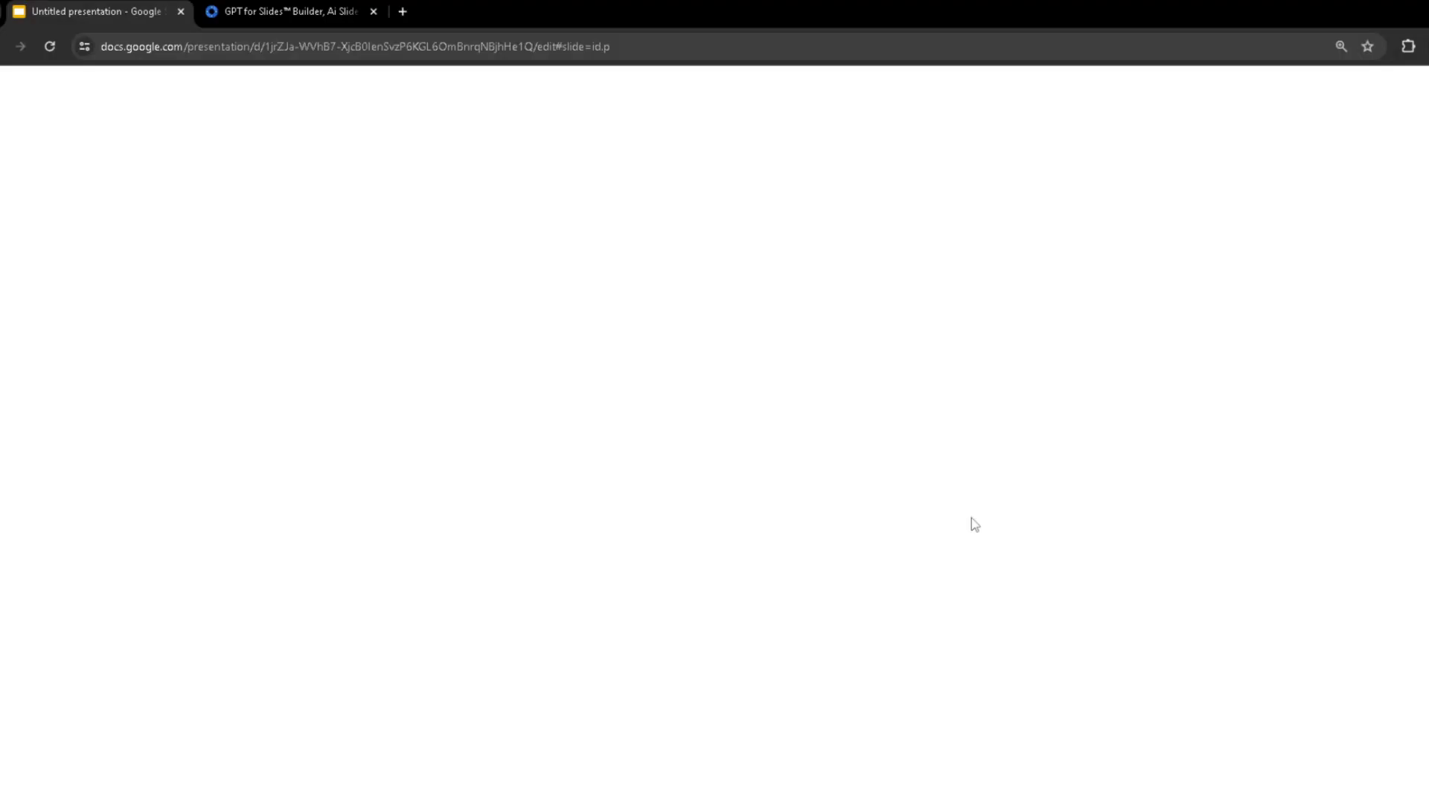
Step: Change the slide title color to turquoise, #10e0b6
click(972, 517)
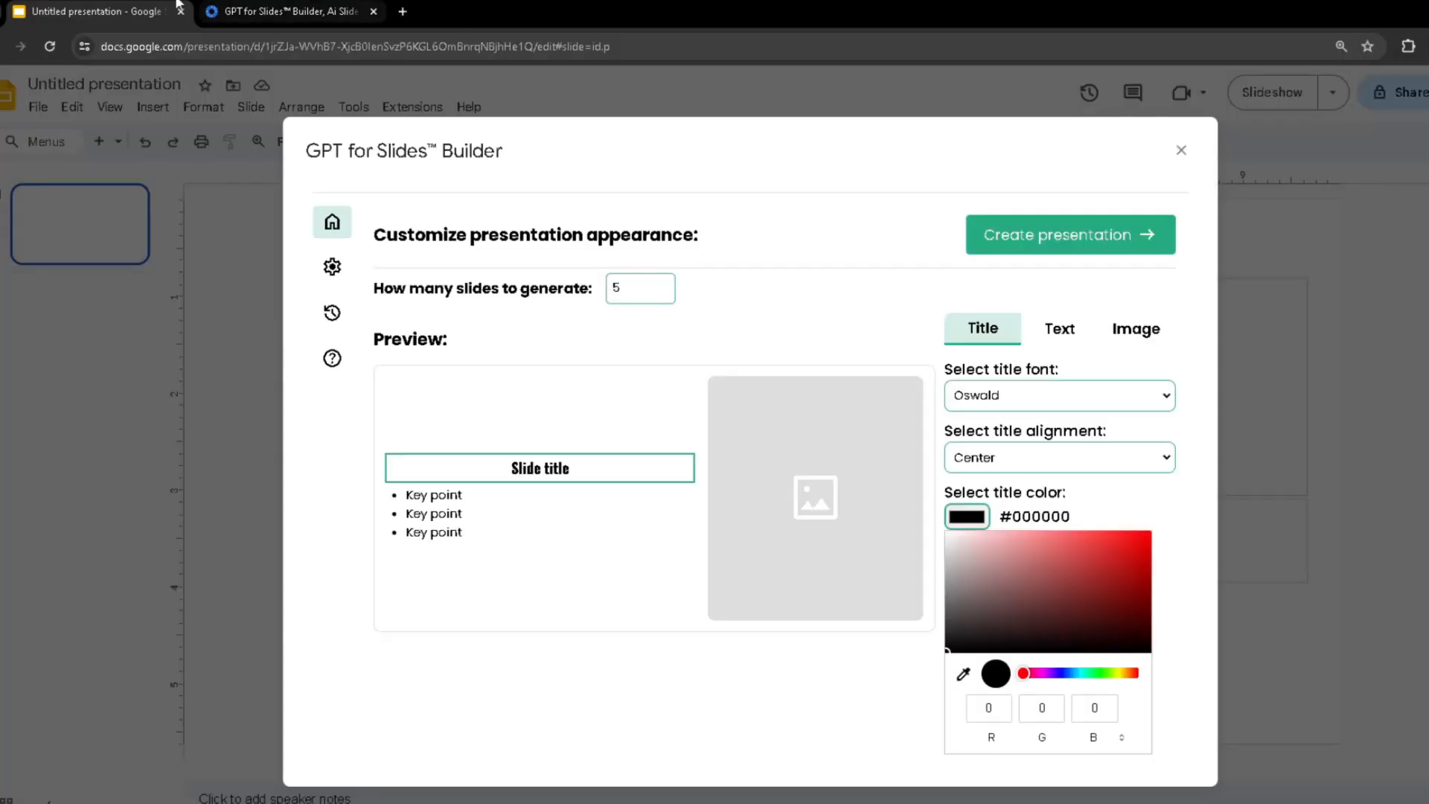
click(1068, 674)
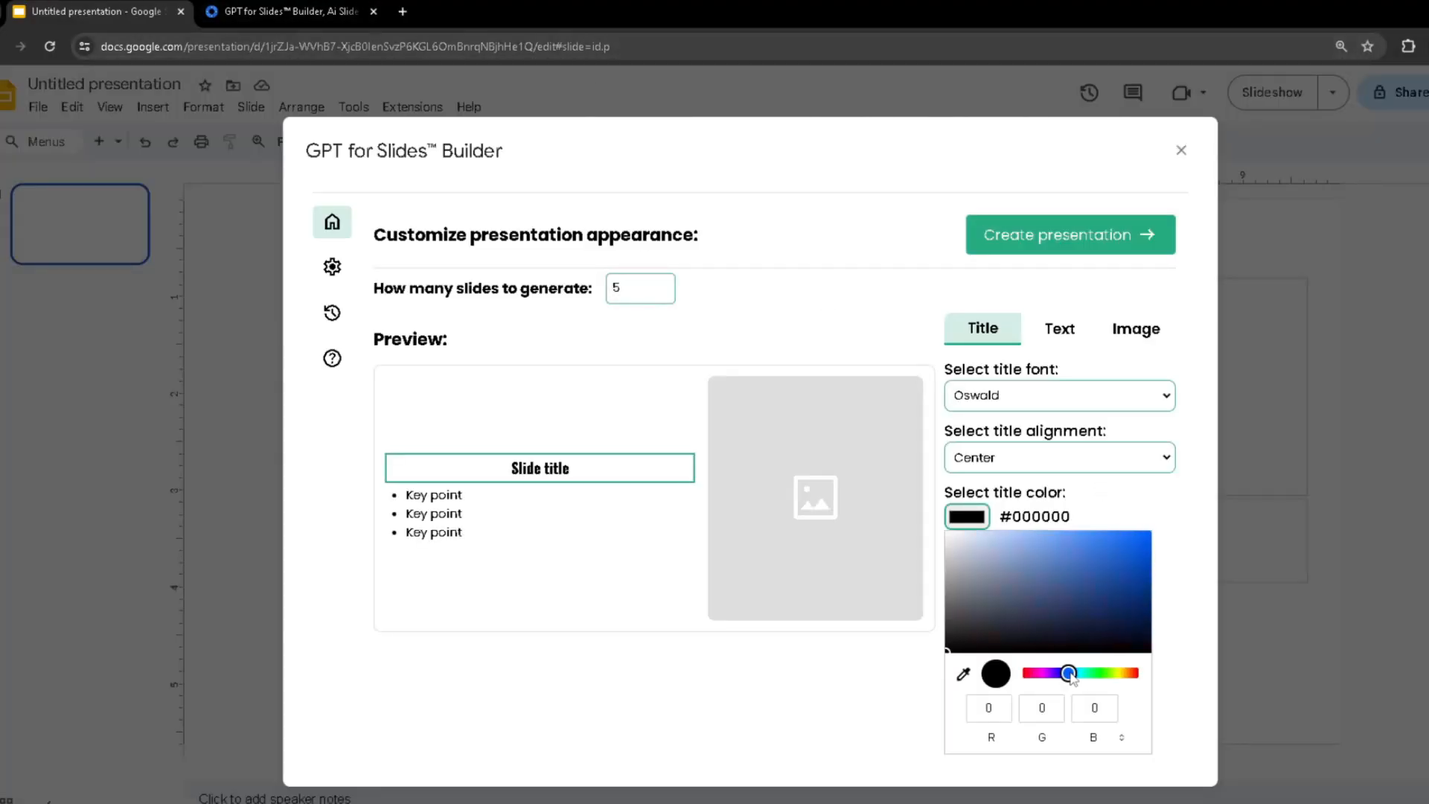
drag(1070, 674, 1084, 673)
drag(1123, 562, 1137, 545)
click(1157, 533)
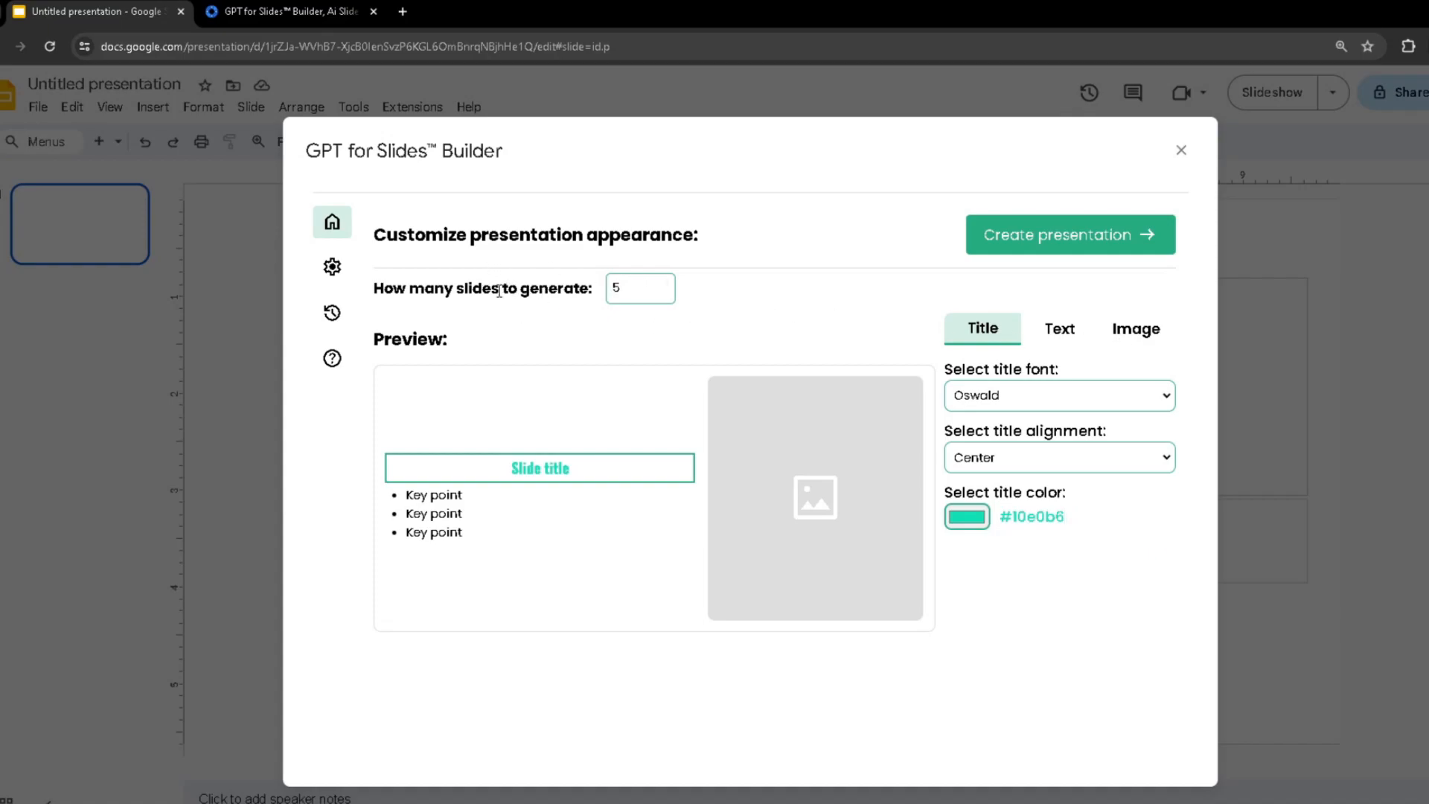
Step: Set the number of slides to generate to 8
click(649, 289)
key(BackSpace)
text(8)
Step: Set the slide text font to Lexend with Left alignment
click(1060, 329)
click(1059, 395)
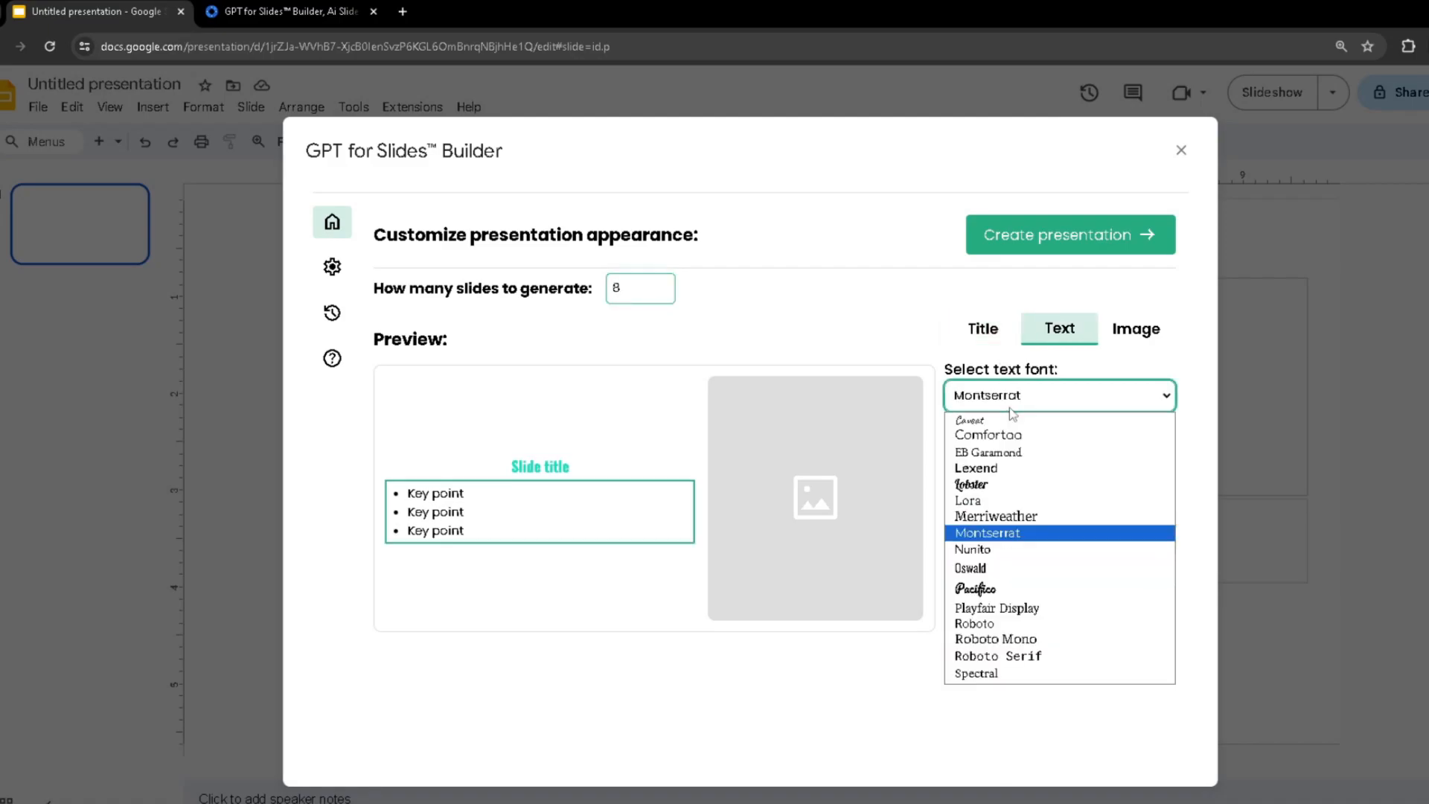
click(1007, 468)
click(1007, 465)
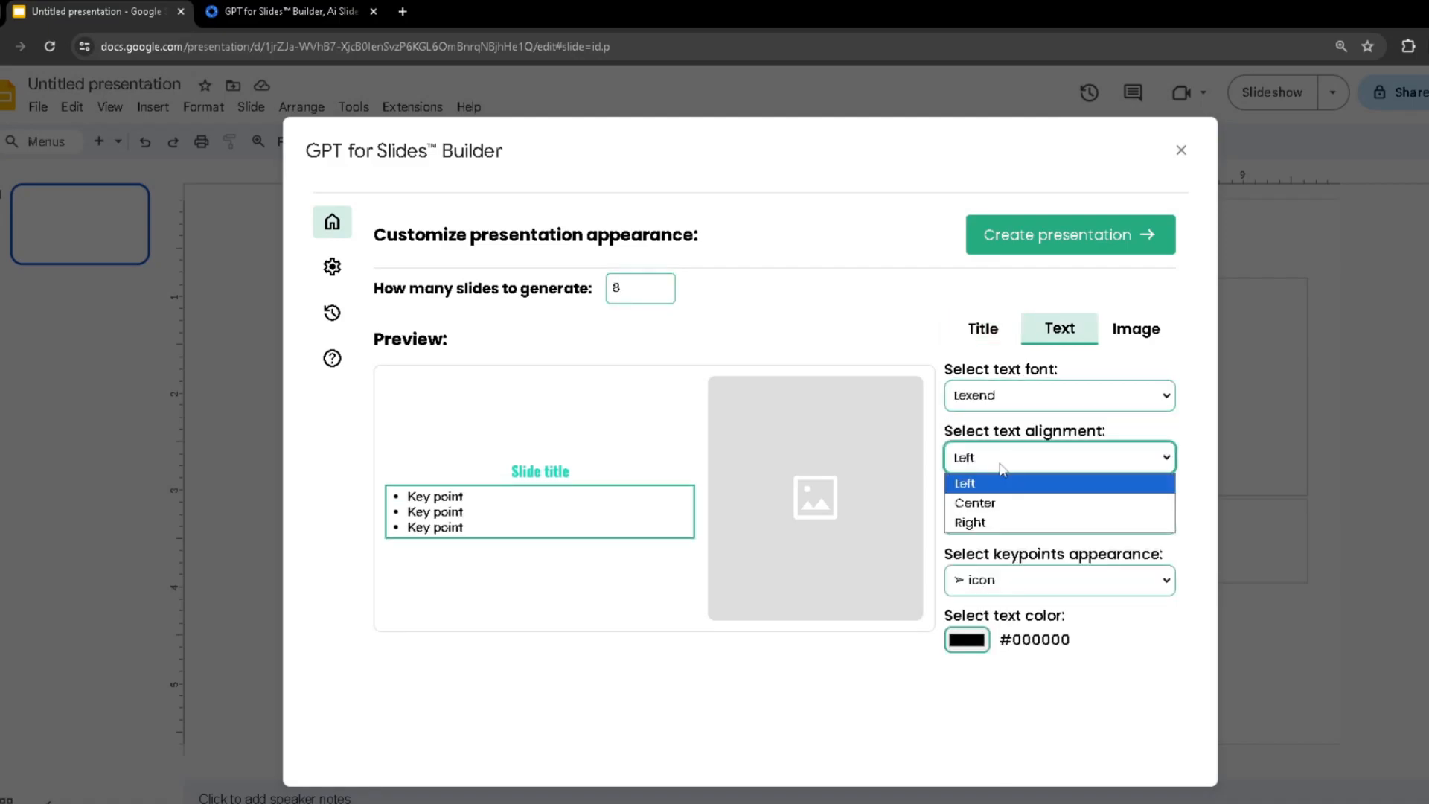
click(960, 483)
Step: Set the number of key points to 6 and their appearance to the ❖ icon
double_click(961, 518)
text(6)
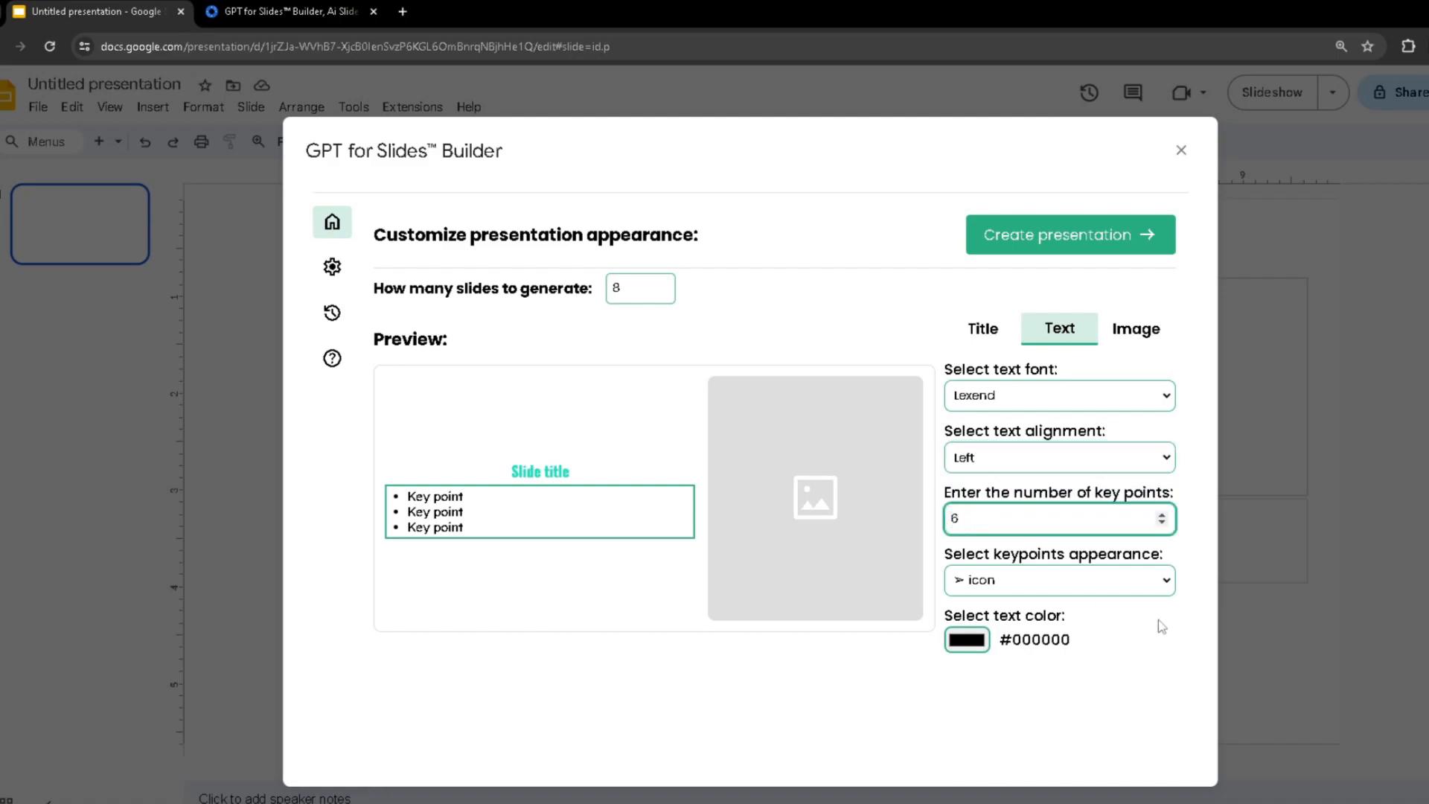
click(1141, 585)
click(1028, 667)
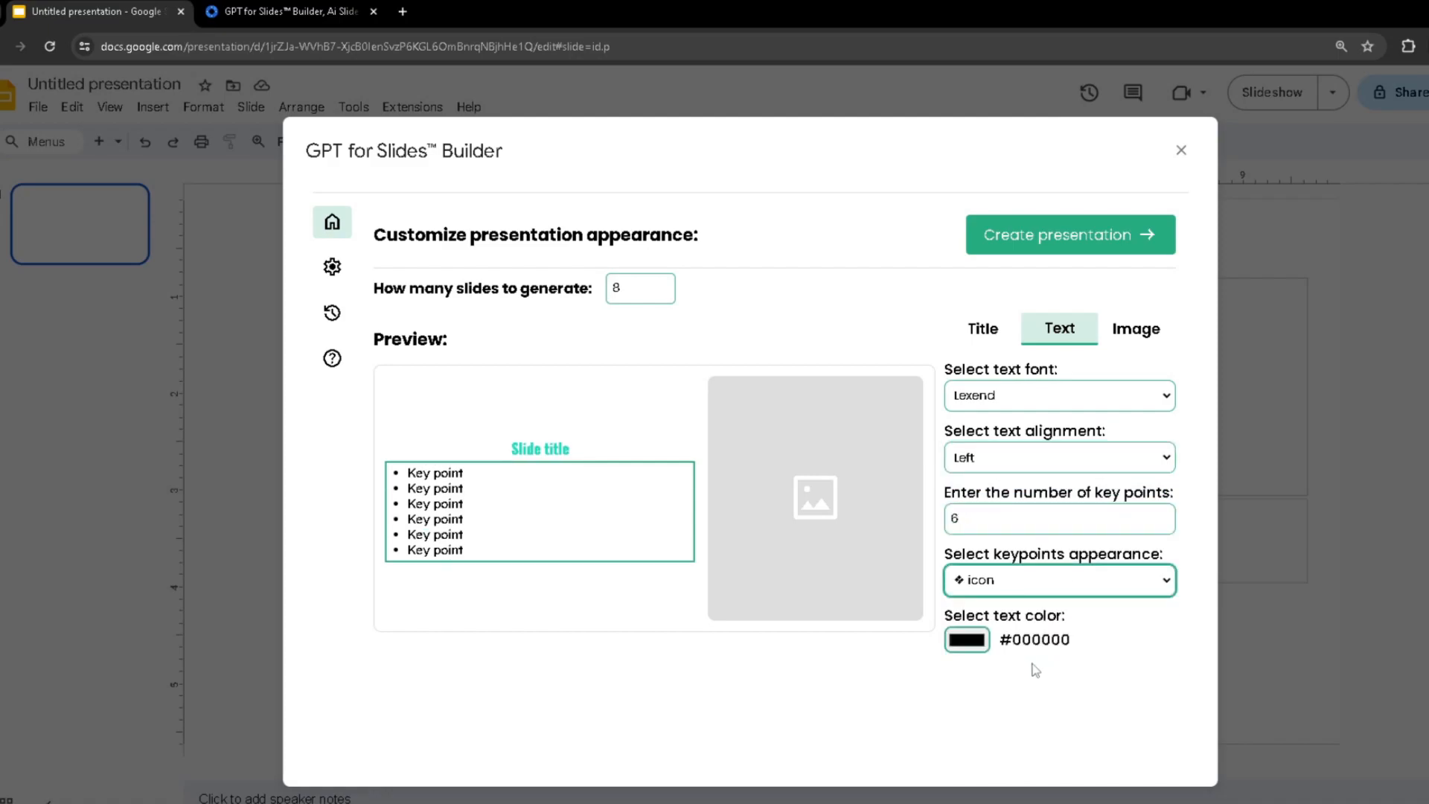
Step: Change the slide text color to a dark blue
click(978, 641)
click(1063, 545)
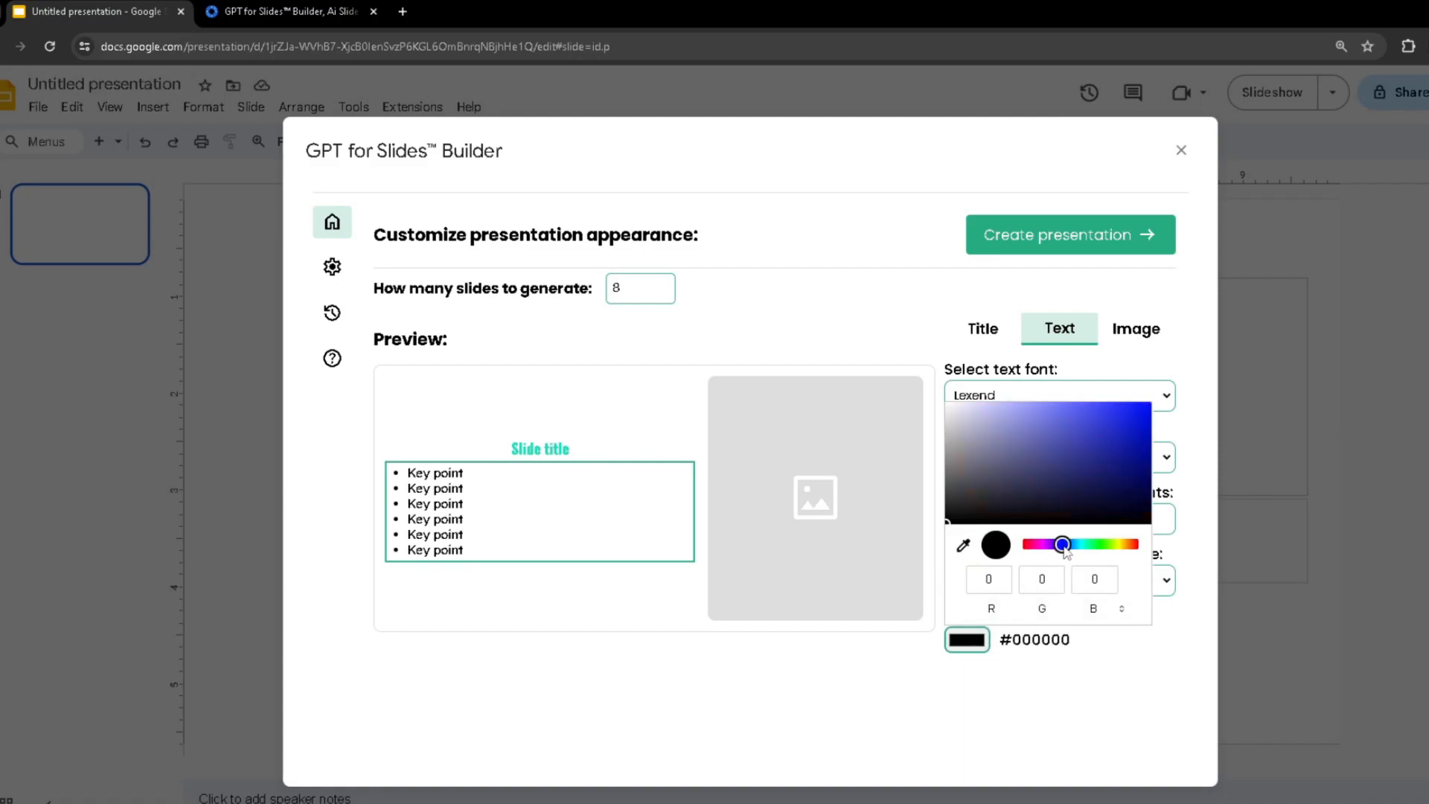
click(1109, 442)
click(1190, 525)
Step: Set the image alignment to Left and create the presentation
click(1139, 332)
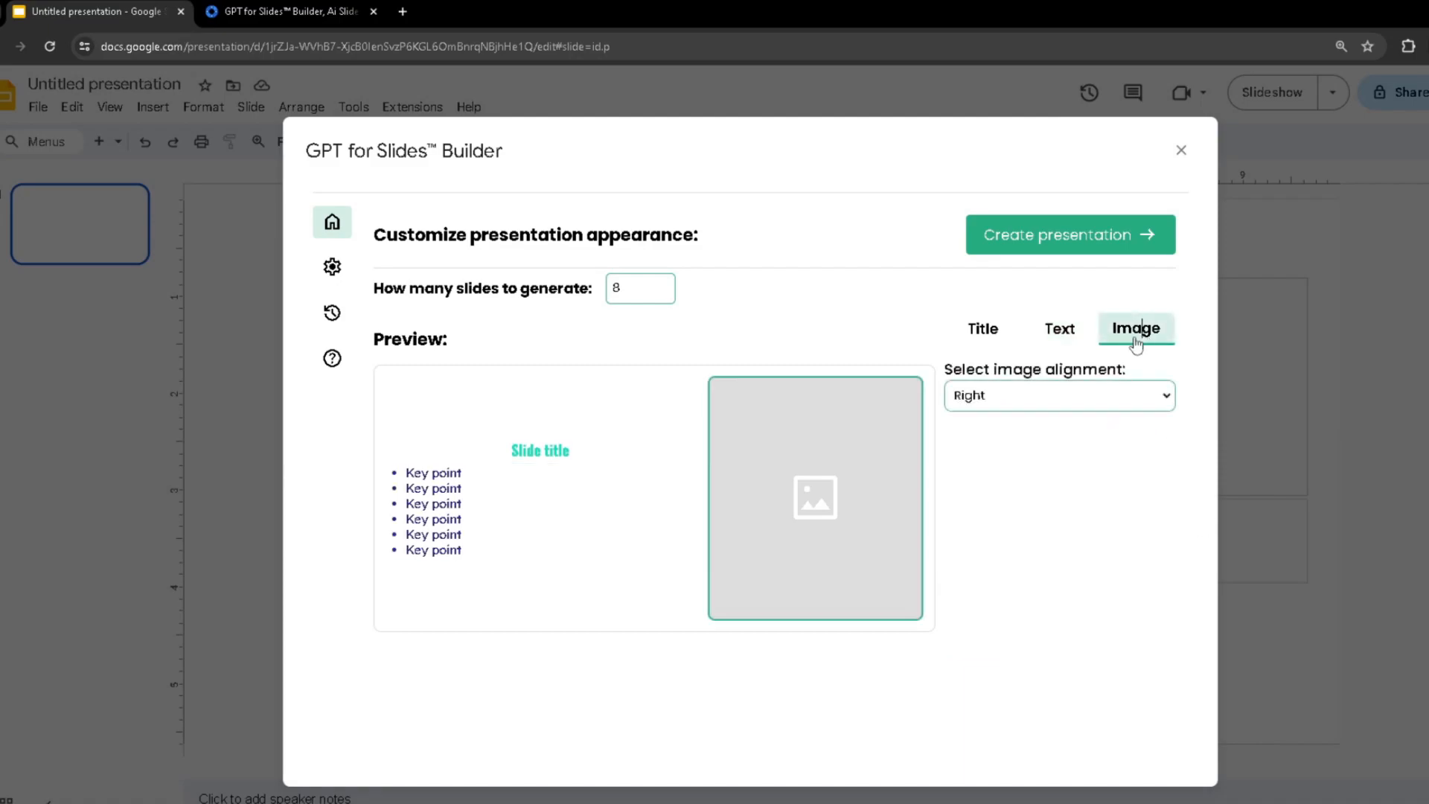
click(1041, 403)
click(968, 442)
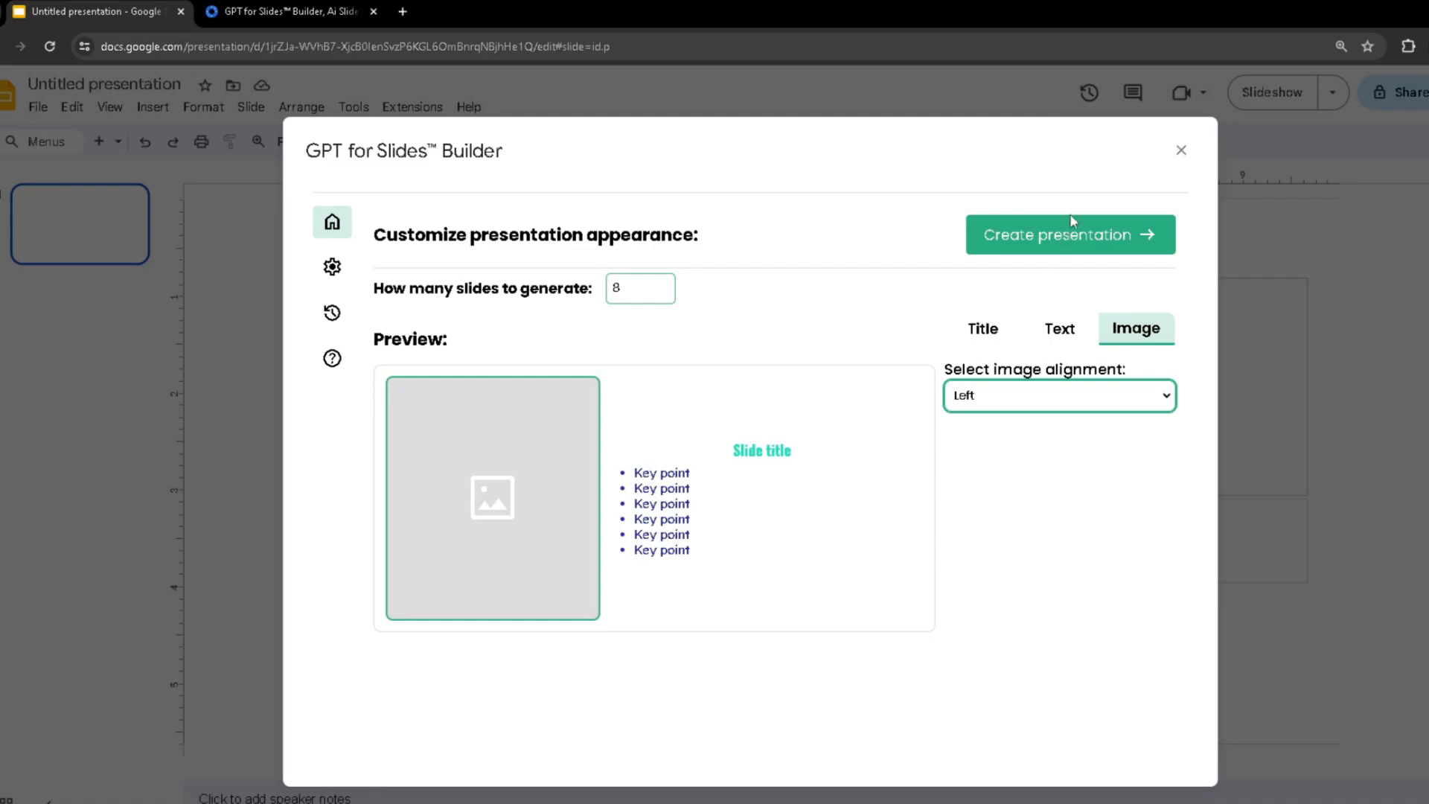
click(1144, 245)
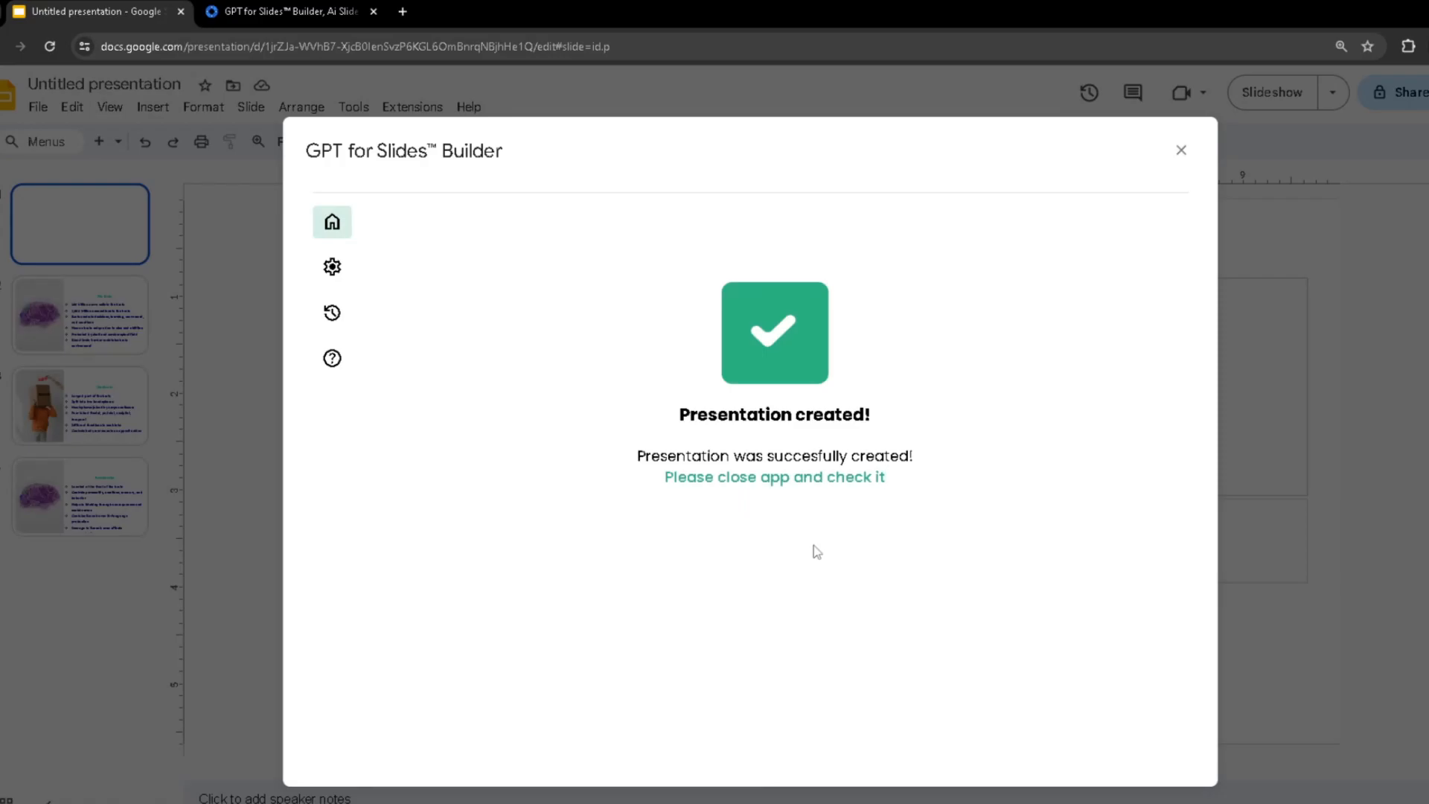
Step: Close the slide builder and look through the generated slides' images, titles and key points
click(1181, 149)
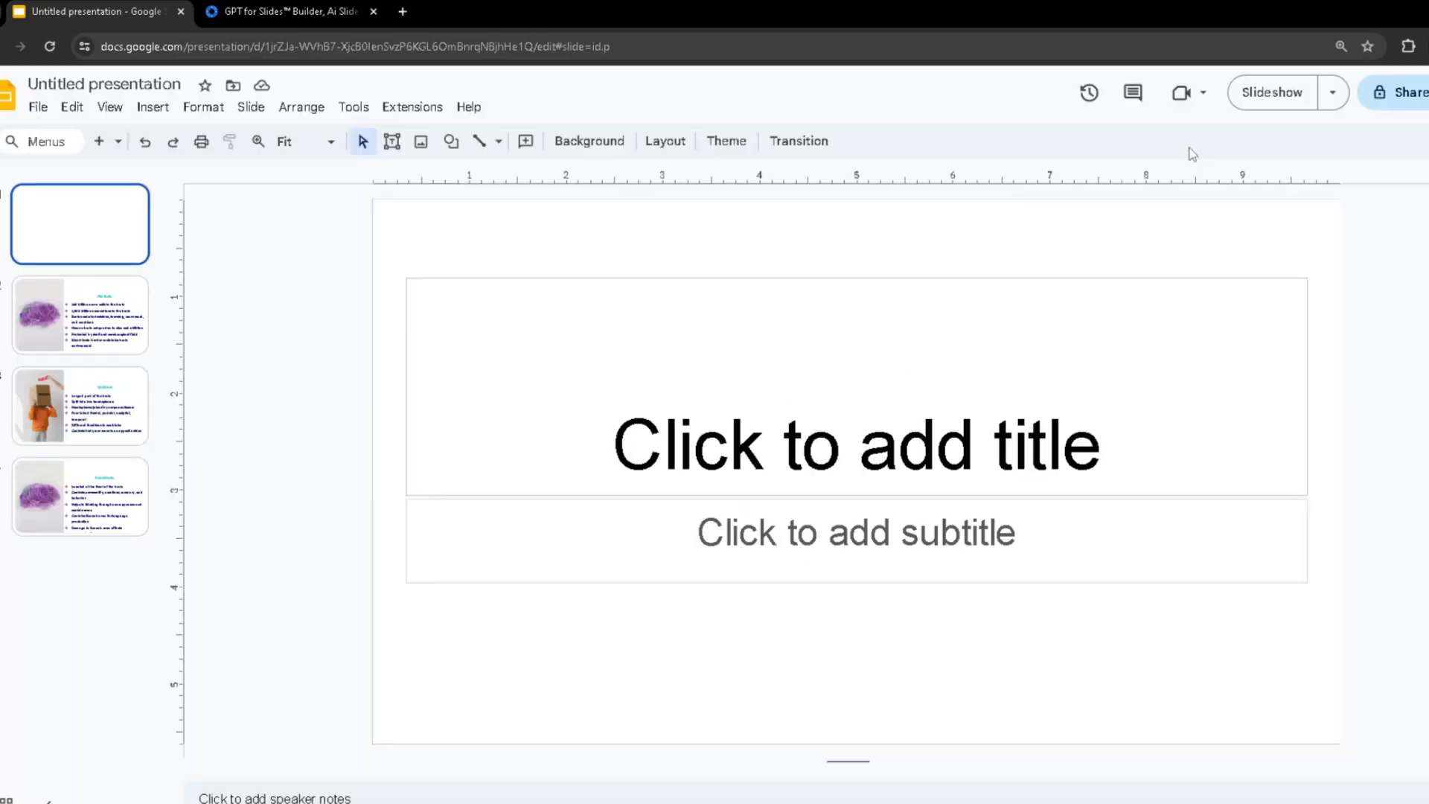
click(103, 345)
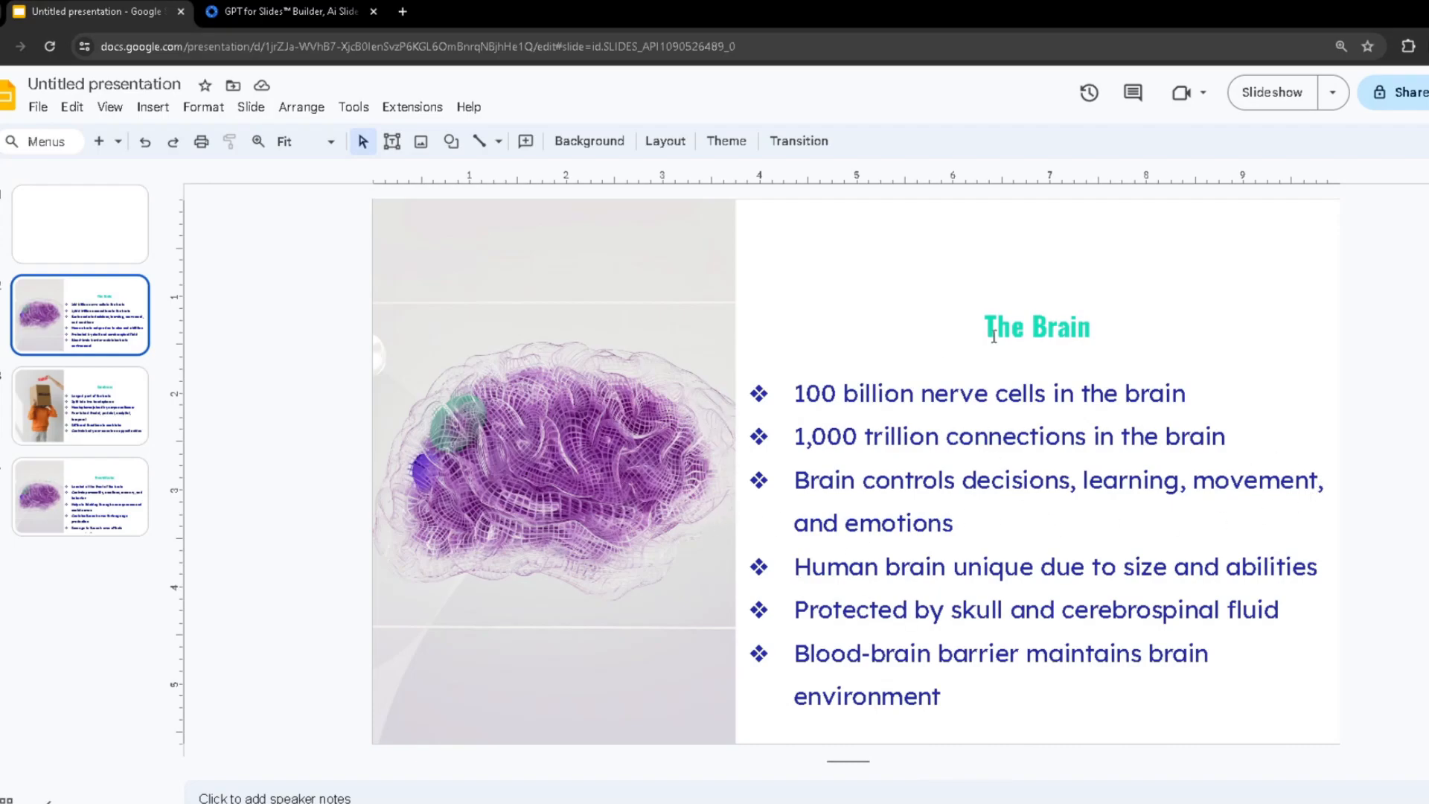
click(101, 439)
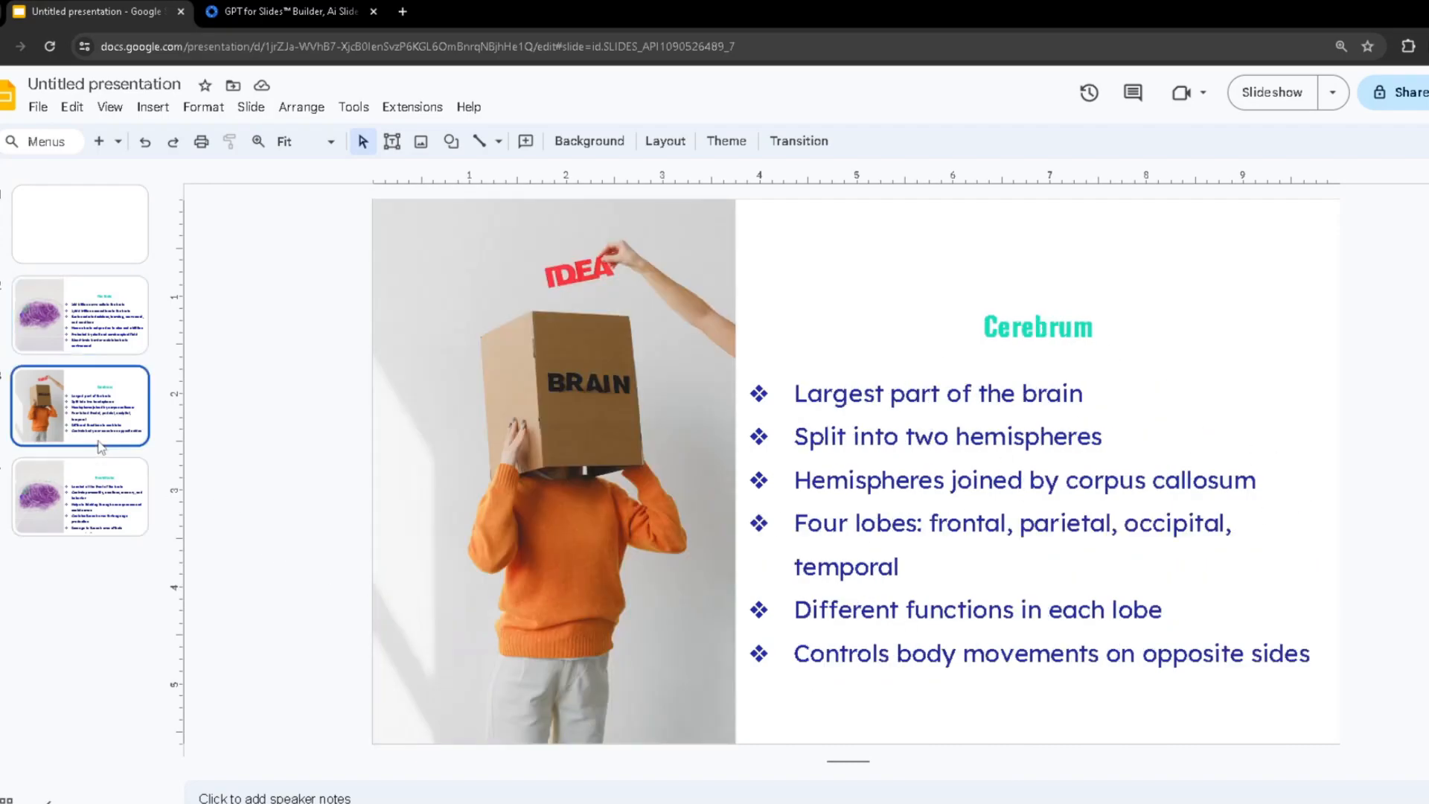
key(Down)
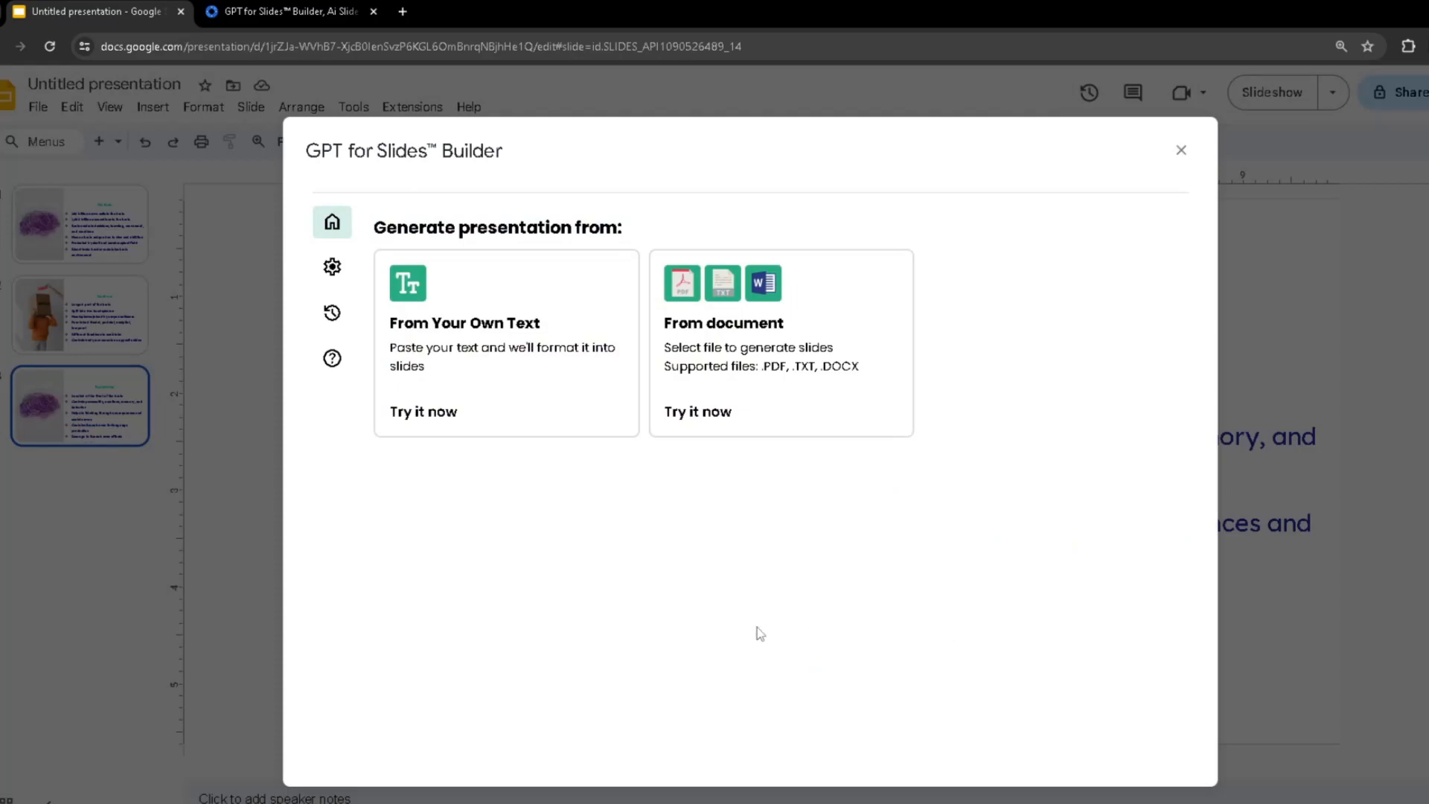
Step: Examine the slide builder's default appearance settings for titles and text
click(334, 270)
scroll(1106, 386, down, 1)
scroll(1102, 394, up, 1)
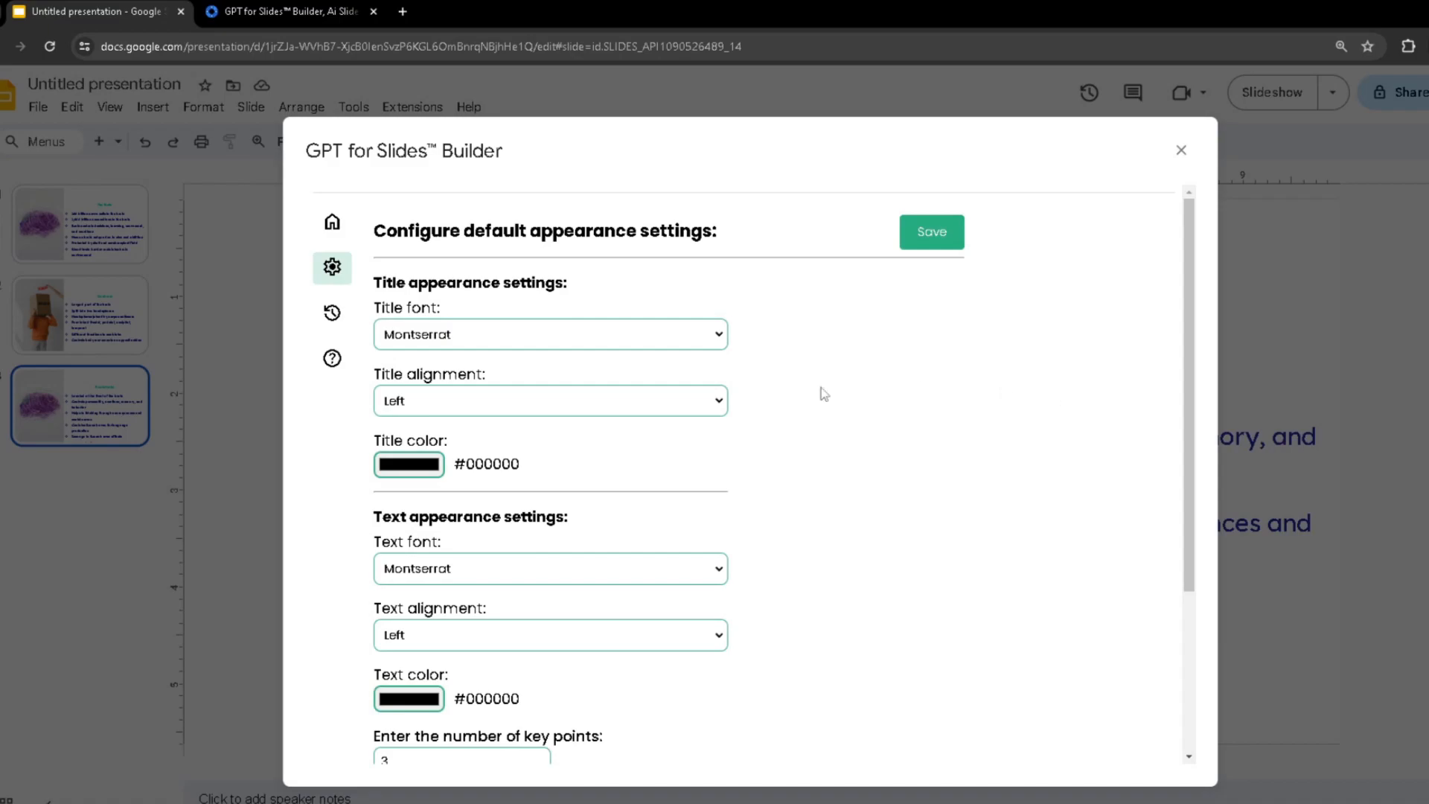
Step: Set the default title font to Lexend and the default title alignment to Center
click(533, 328)
click(469, 405)
click(467, 403)
click(404, 446)
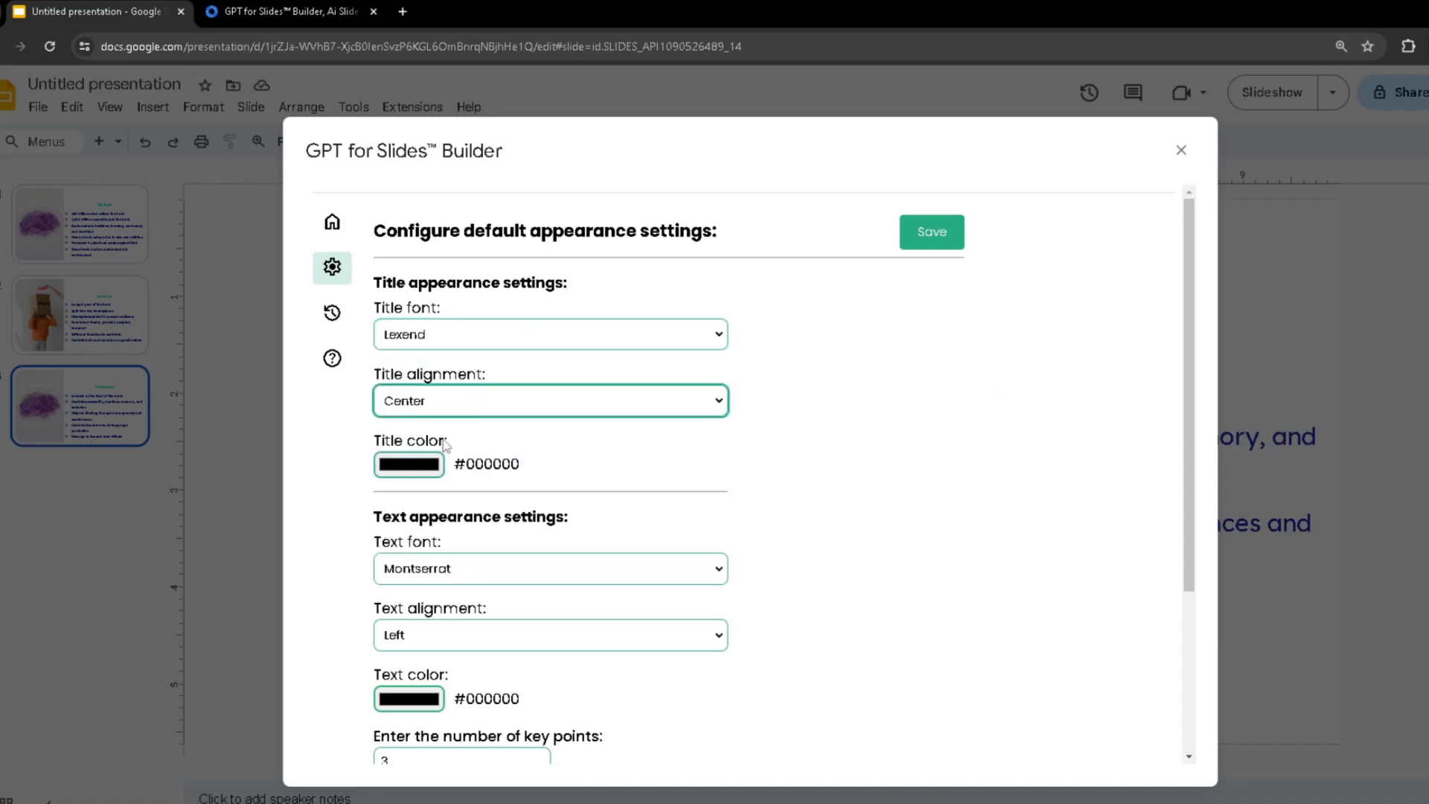
Step: Change the default title color to the red #bd2828
click(408, 463)
click(535, 511)
click(942, 537)
Step: Look over the remaining default appearance settings for text and key points, and save the configuration
scroll(766, 543, down, 3)
scroll(771, 545, up, 3)
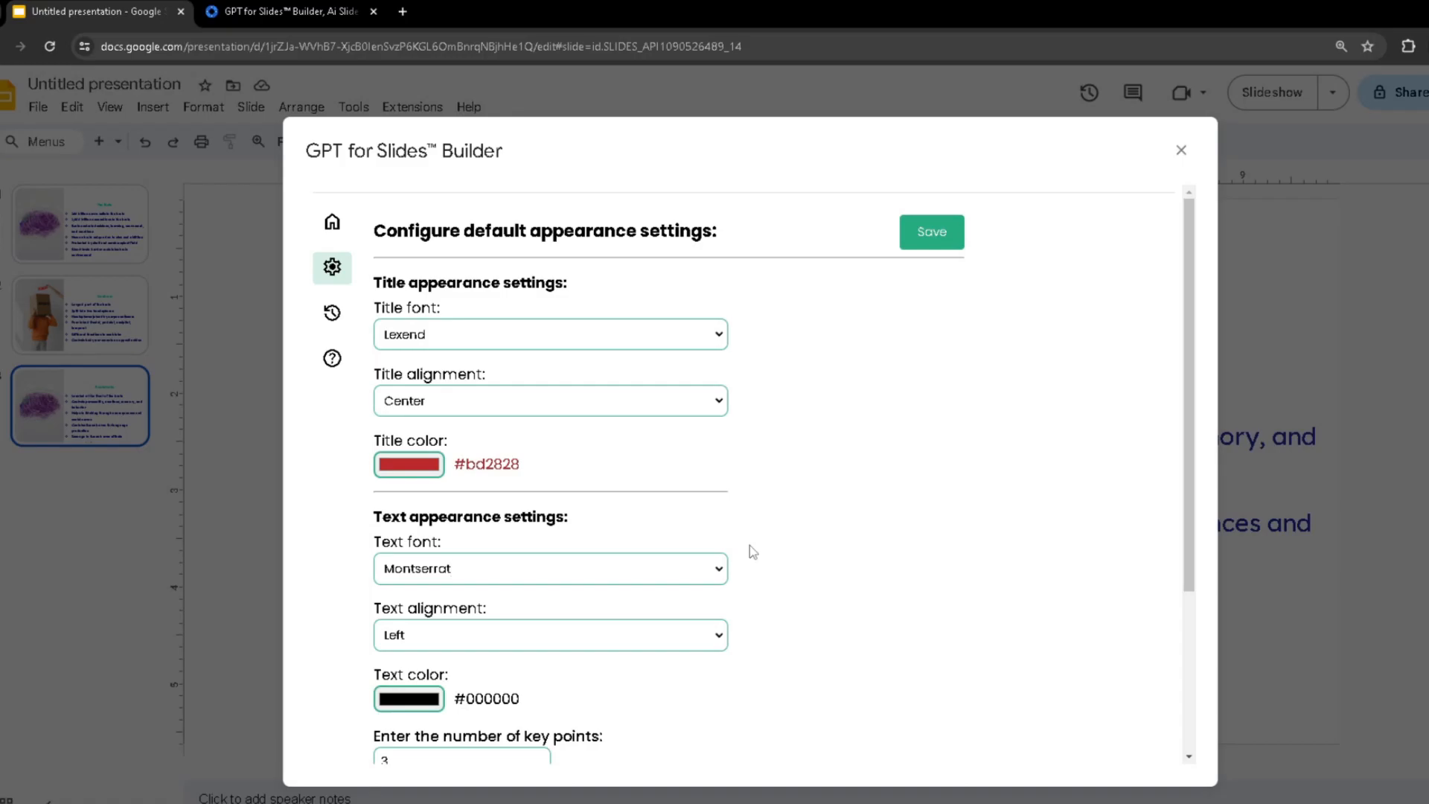
scroll(762, 323, down, 3)
scroll(622, 549, up, 3)
scroll(633, 544, down, 3)
scroll(632, 539, up, 3)
click(920, 246)
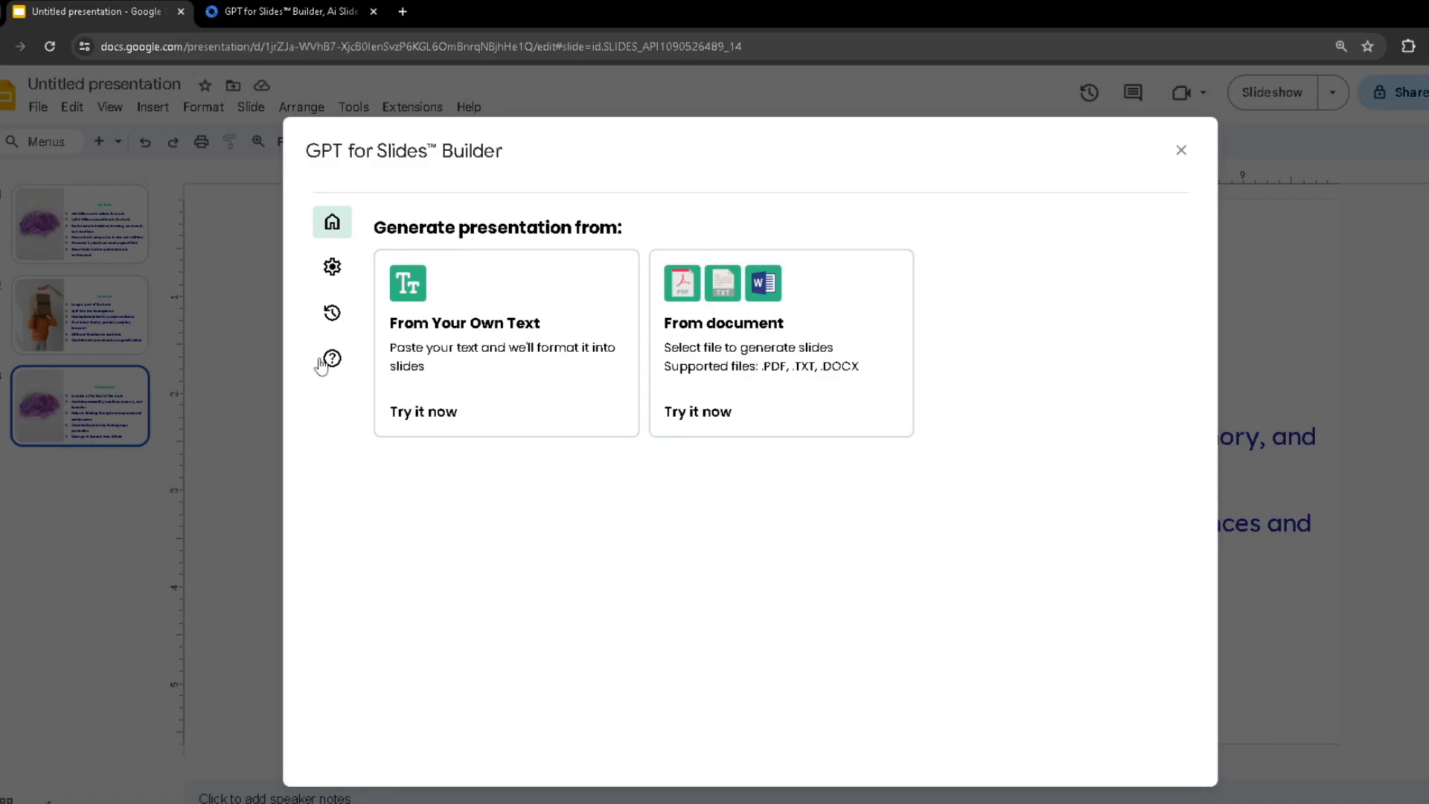
Step: Open the history of slides generation and look through the past prompts, instructions and token usage
click(331, 315)
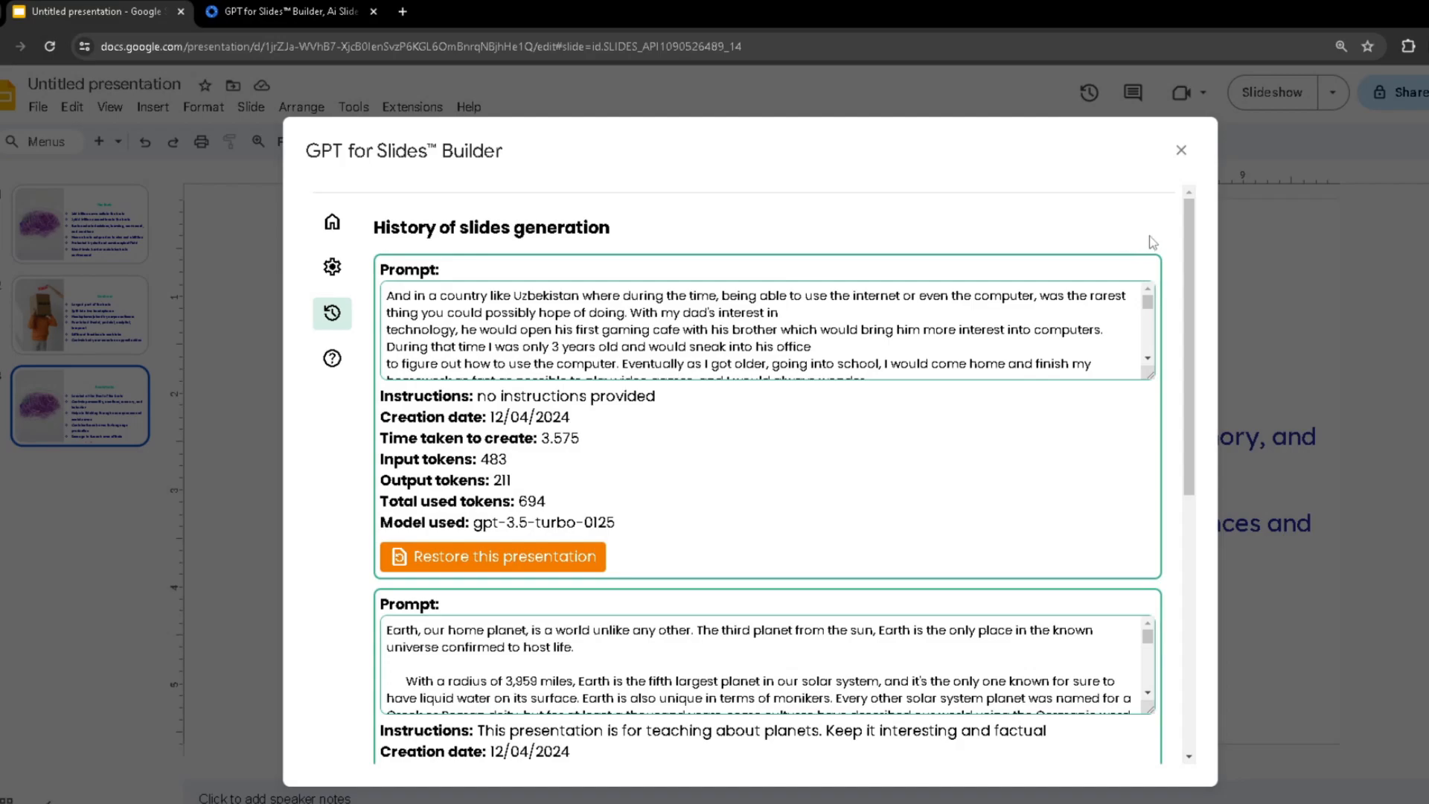
drag(586, 226, 511, 225)
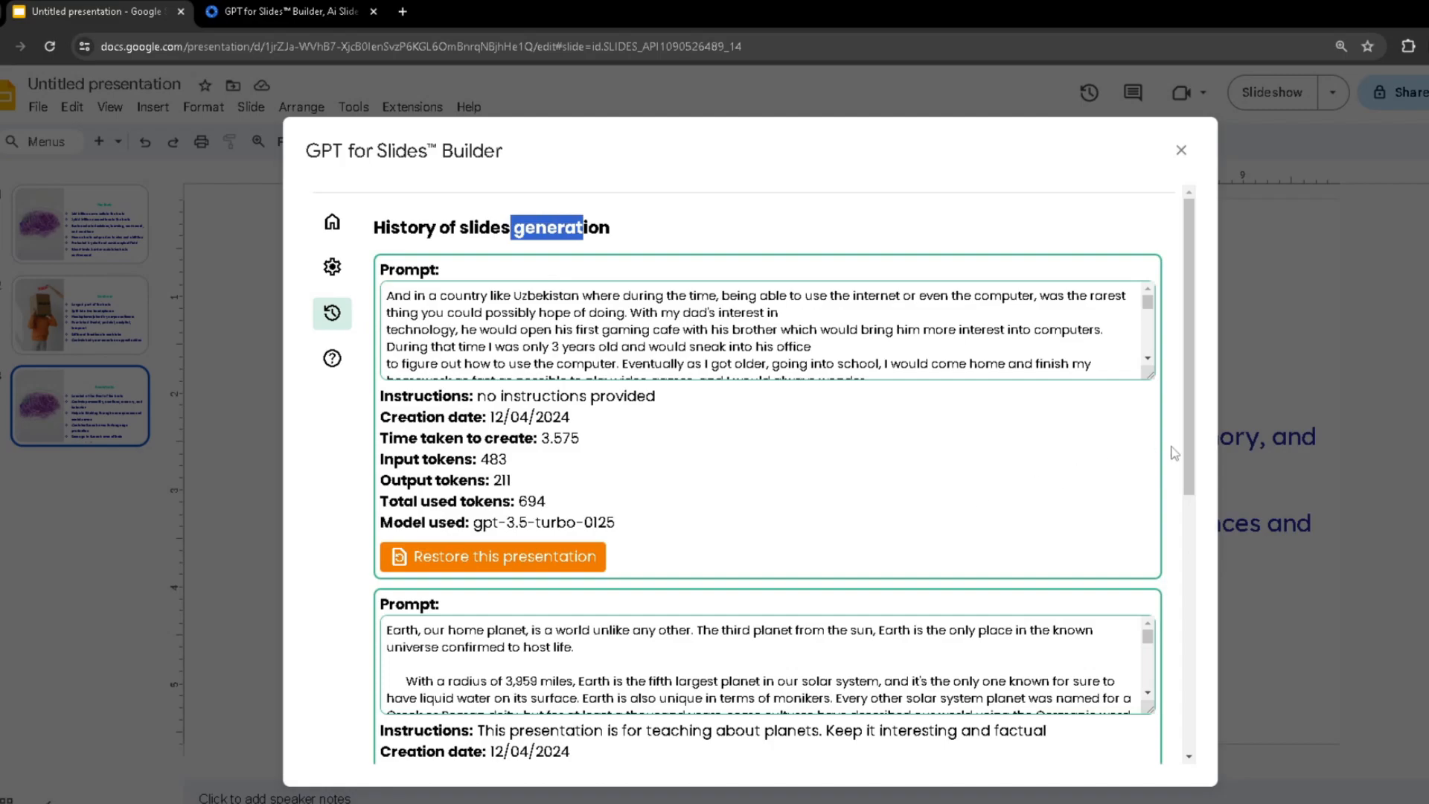
scroll(1175, 453, down, 7)
scroll(832, 471, up, 7)
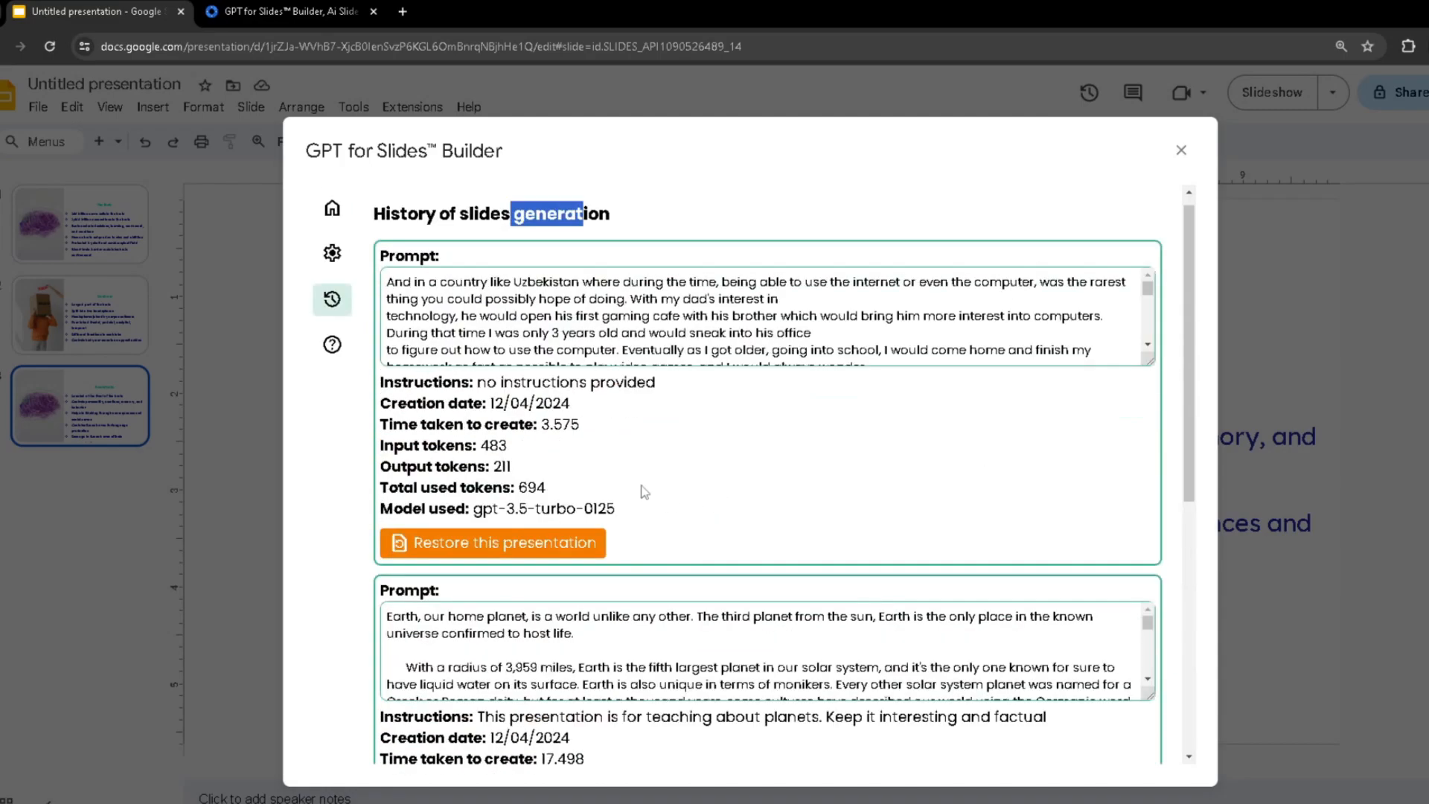